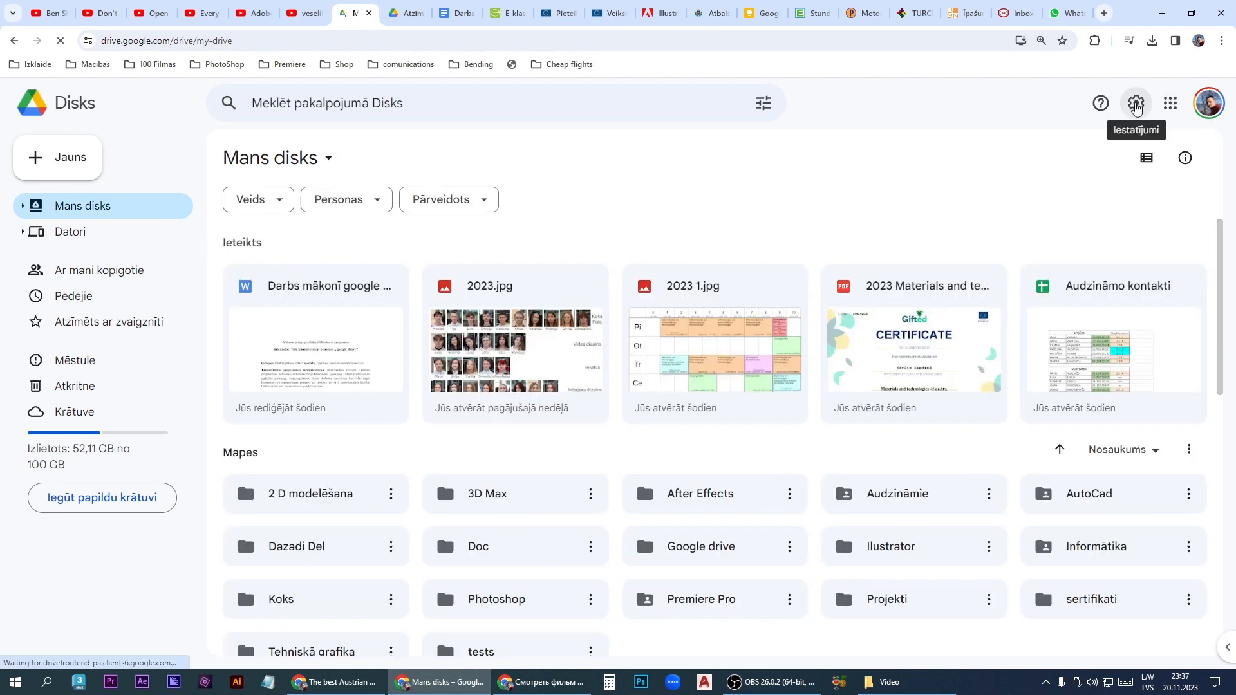
Step: Open the Drive for desktop download page from the Drive settings and download the Windows installer
left_click(1136, 107)
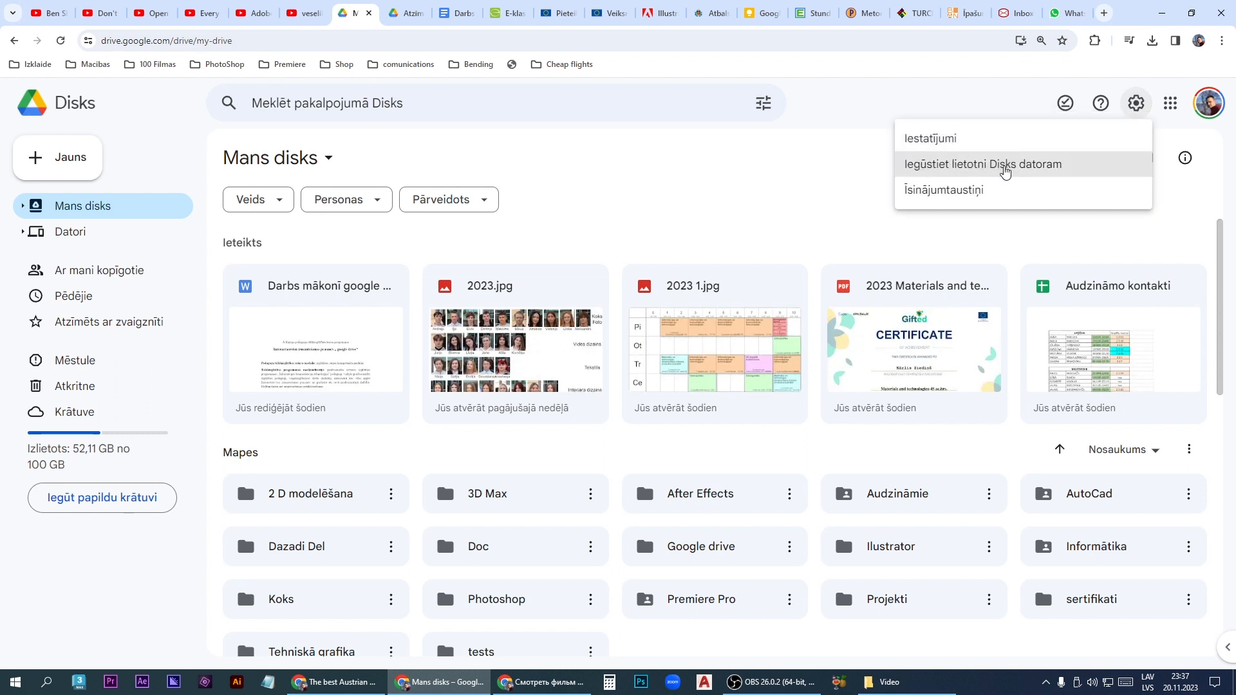
left_click(1008, 172)
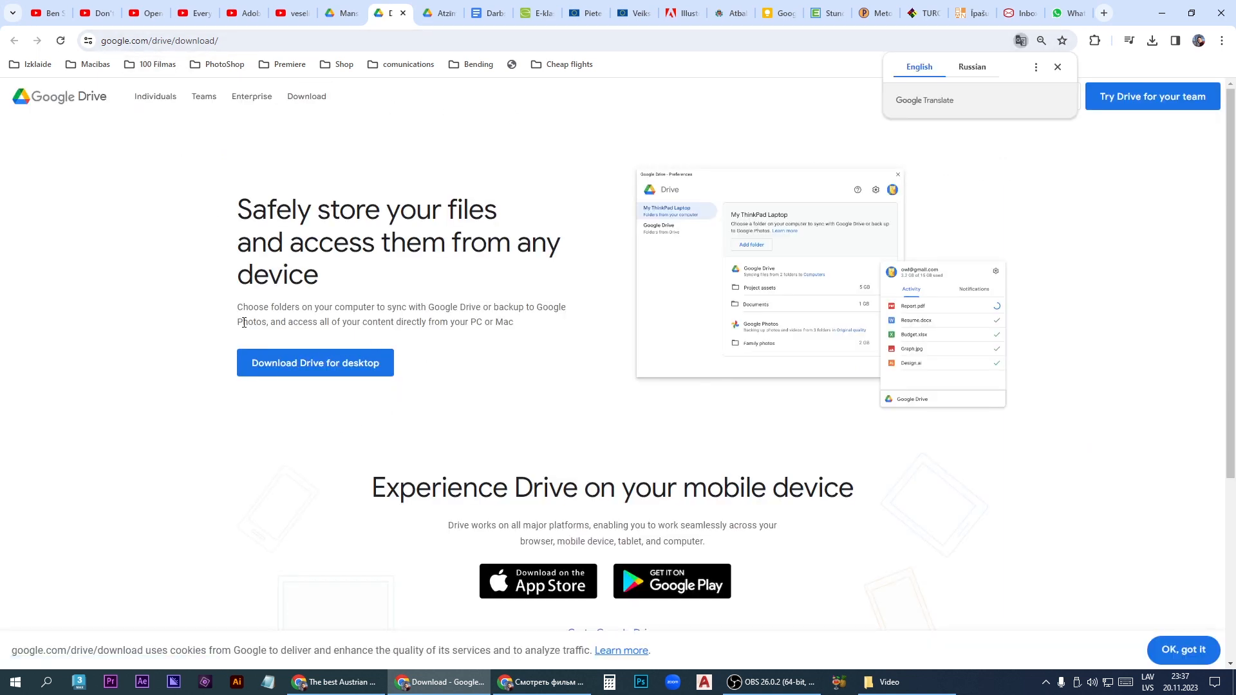
left_click(320, 371)
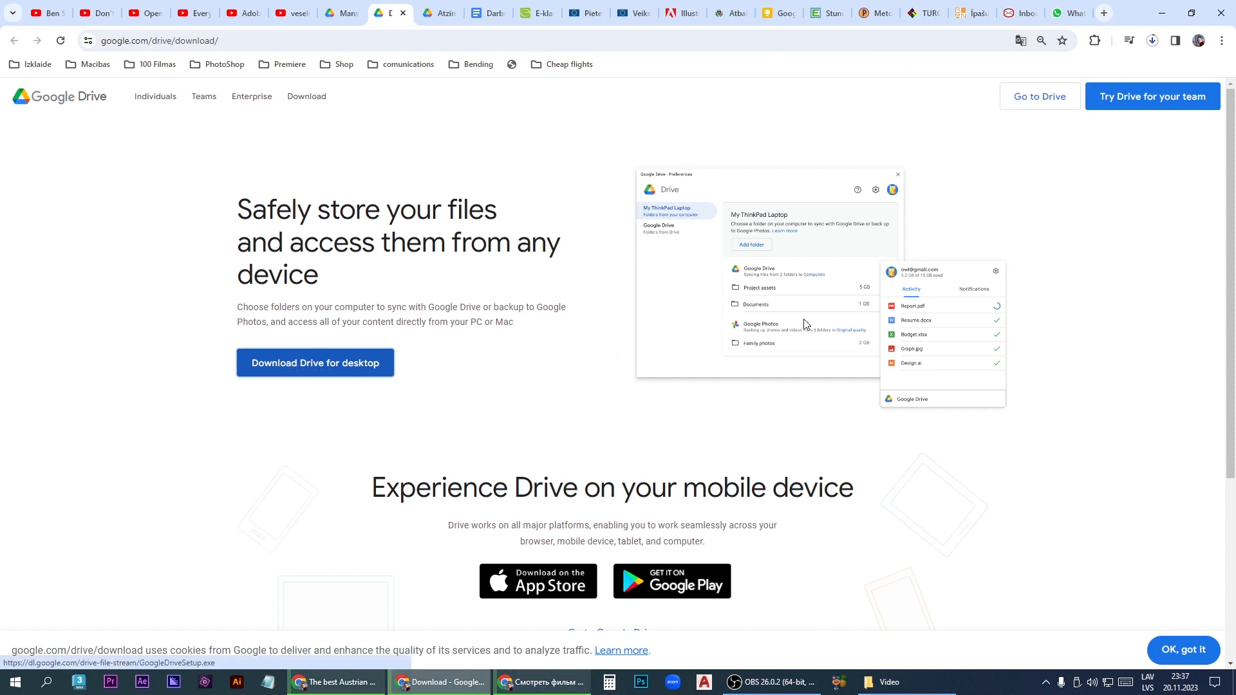
Step: Run the downloaded GoogleDriveSetup (1).exe and install Google Drive with desktop shortcuts for both the application and Docs, Sheets and Slides
left_click(1152, 41)
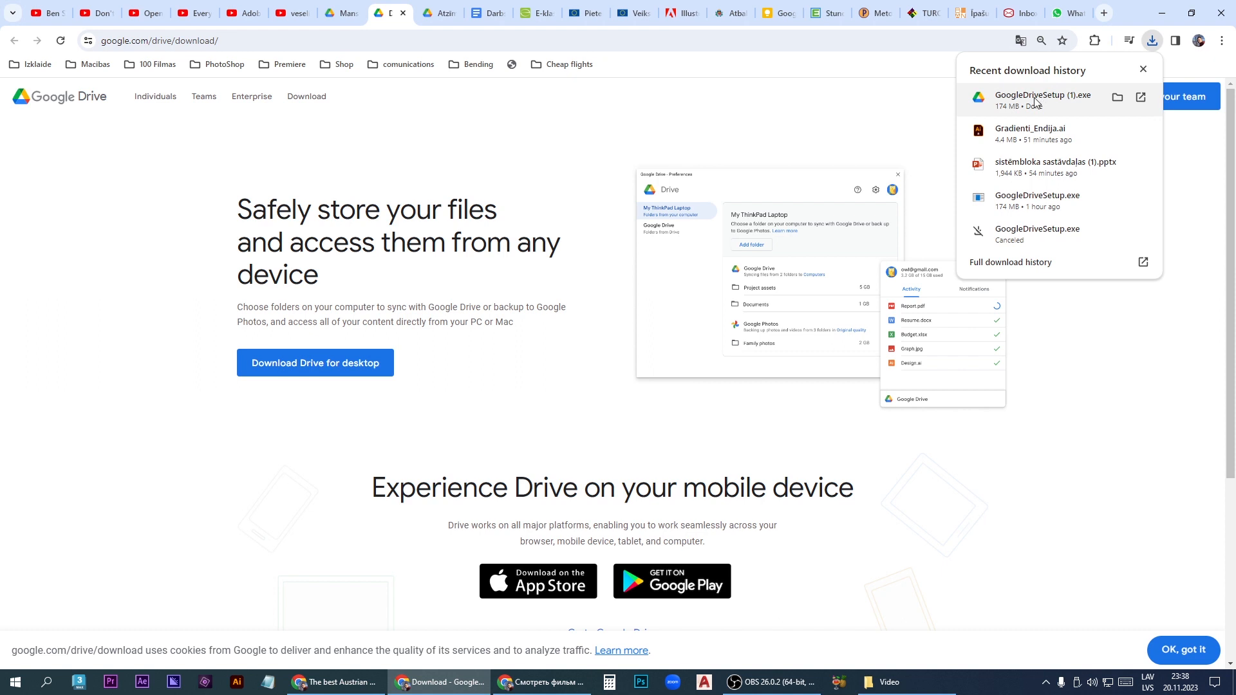
left_click(1035, 100)
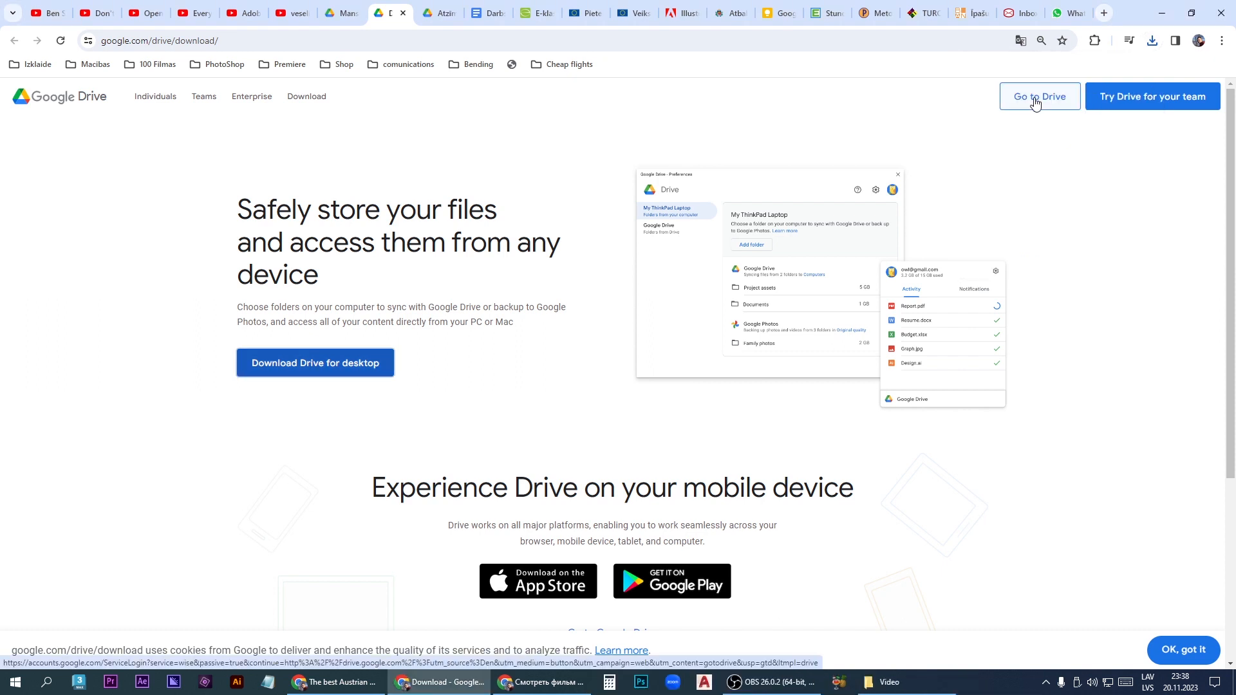
left_click(526, 353)
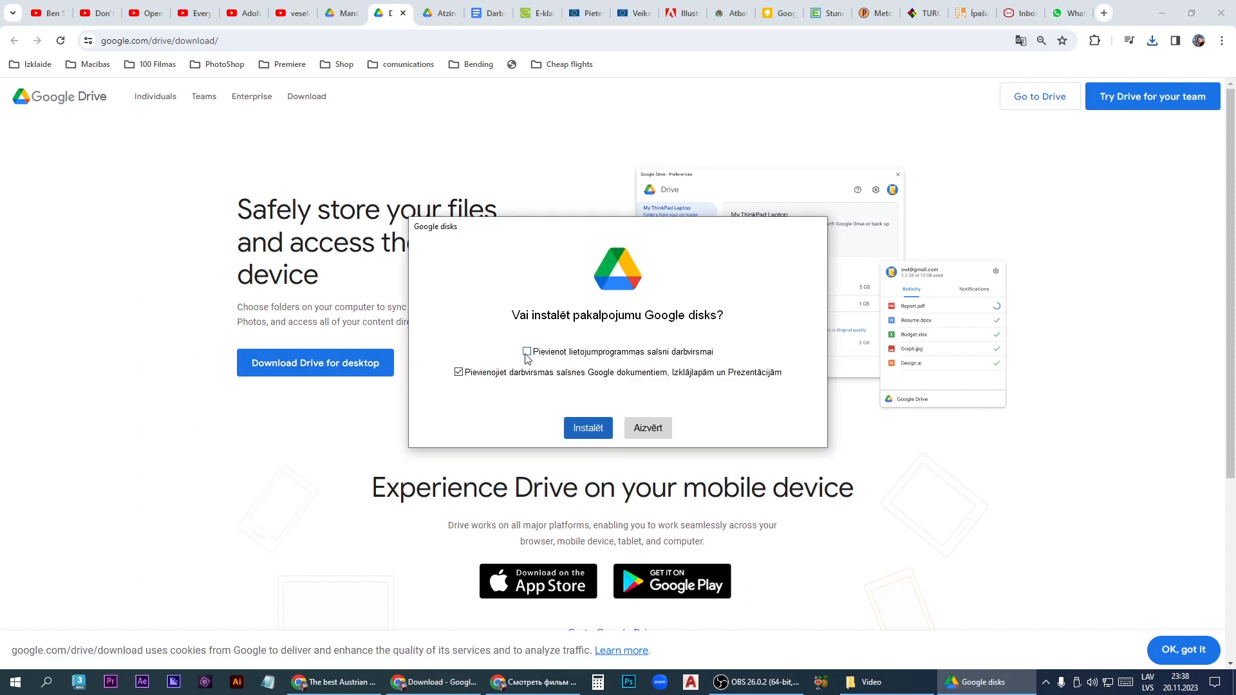
left_click(526, 354)
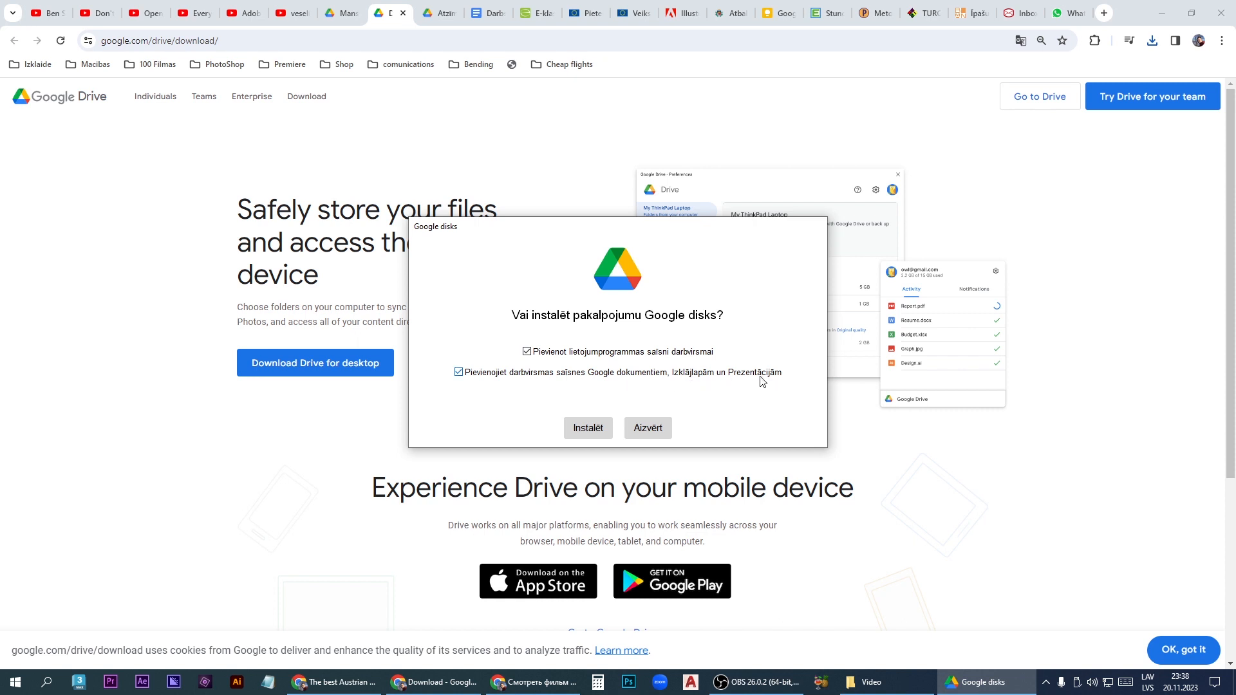
left_click(589, 429)
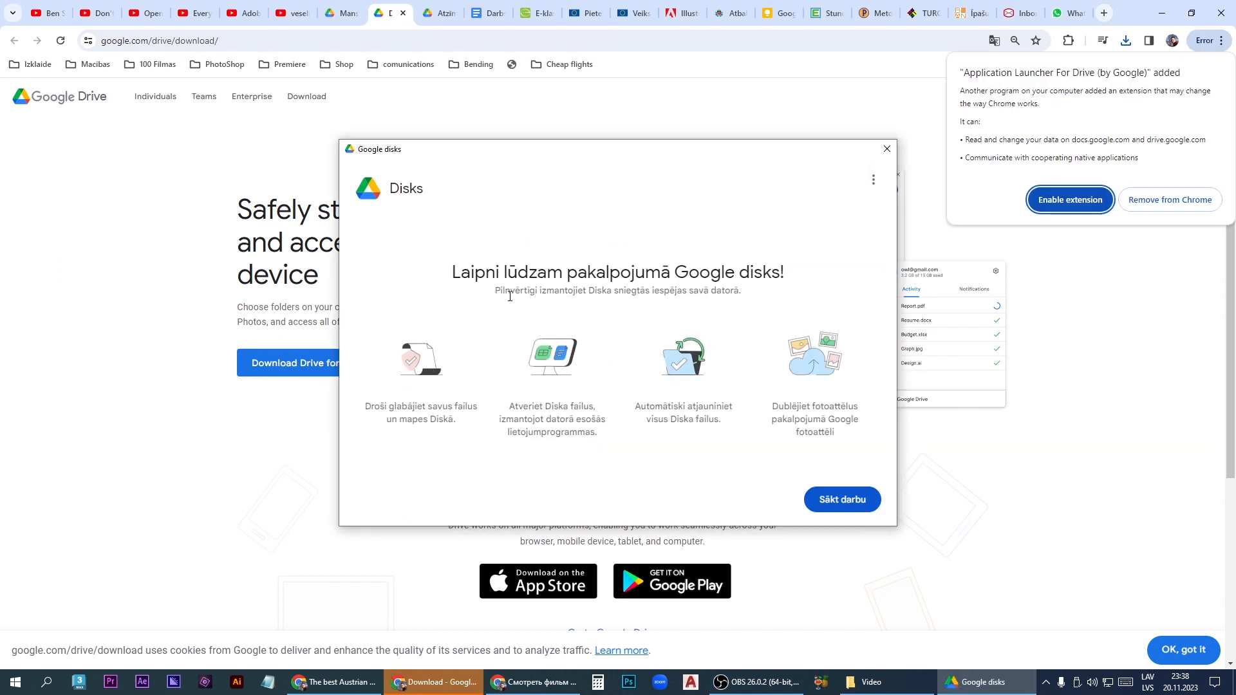
Step: Start the Google Drive desktop setup and sign in through the browser with the existing Google account, authorising the app
left_click(840, 497)
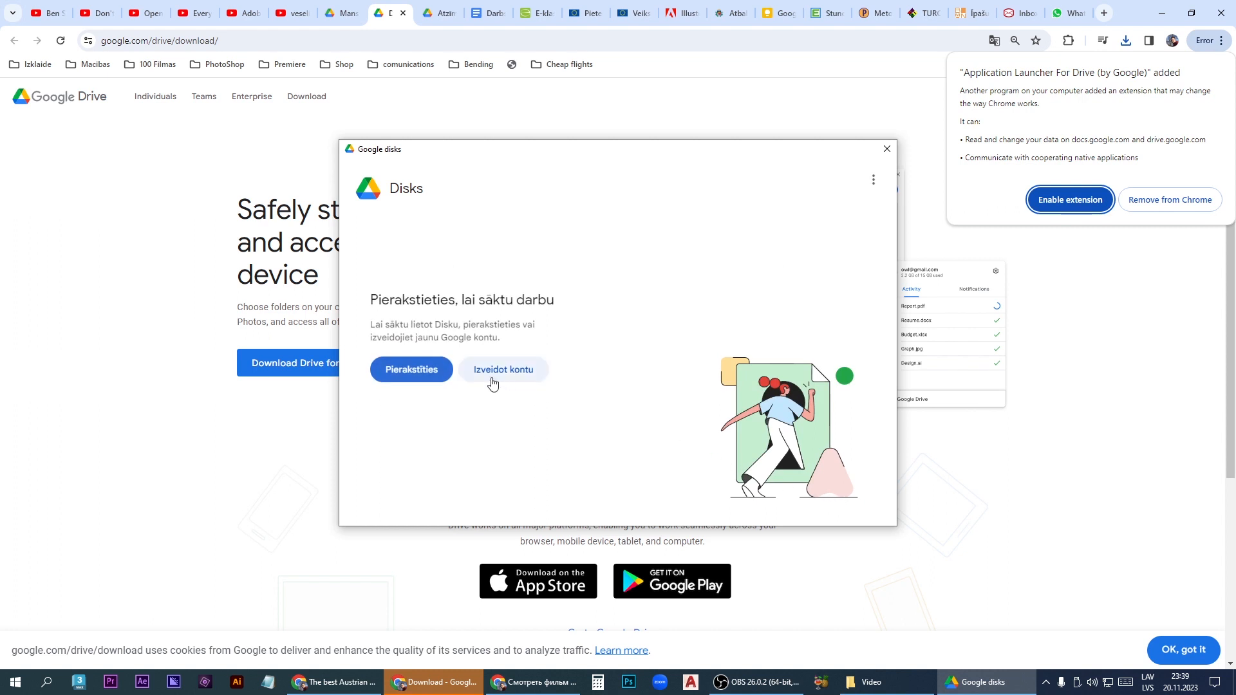
left_click(409, 371)
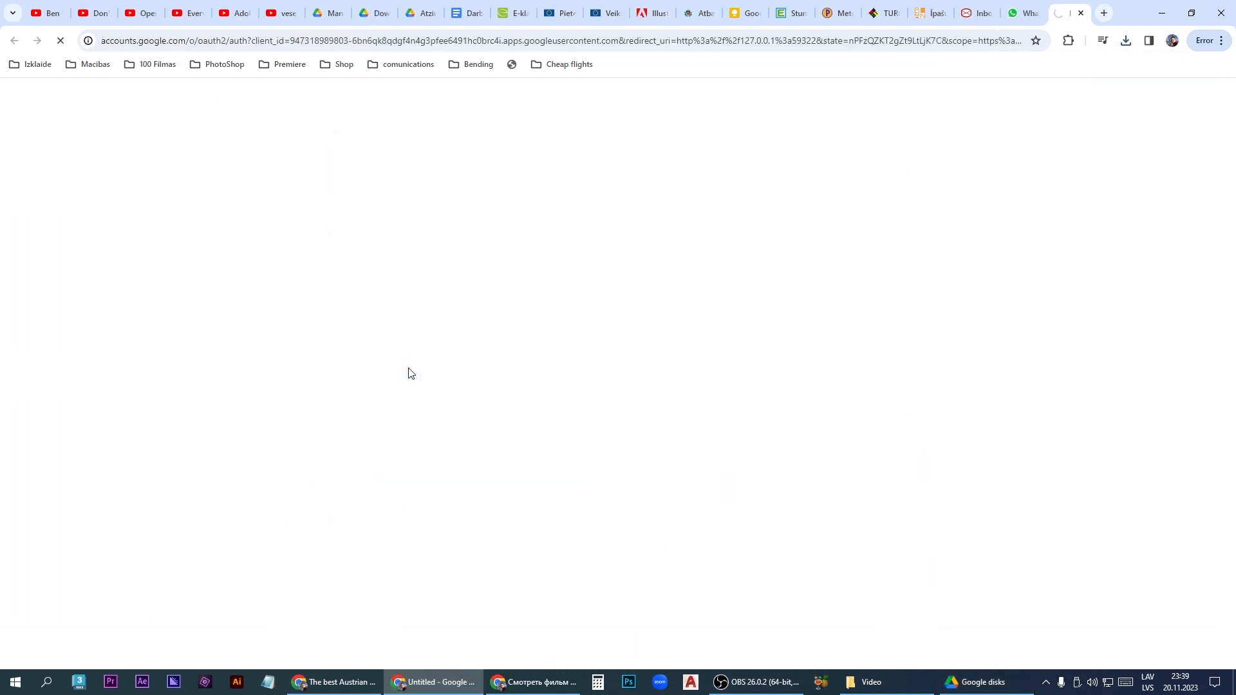
left_click(555, 378)
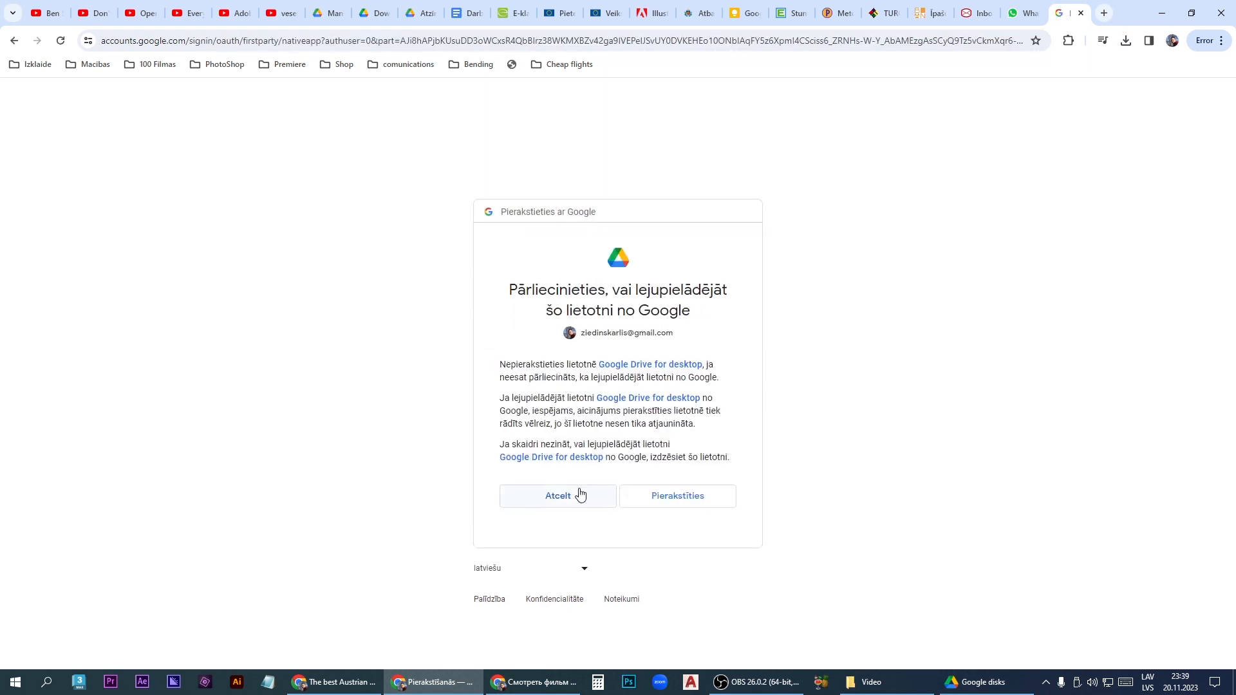
left_click(669, 503)
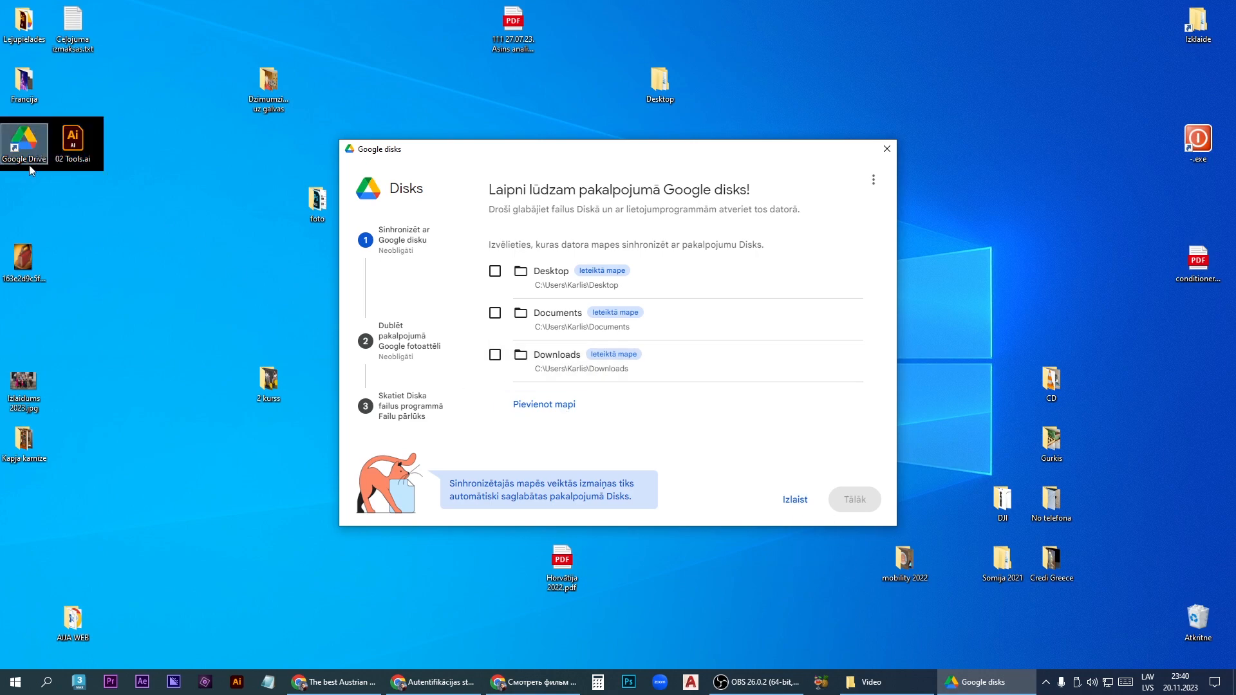
Step: Skip both computer folder syncing and Google Photos backup, and proceed past the File Explorer introduction in the setup wizard
left_click(811, 501)
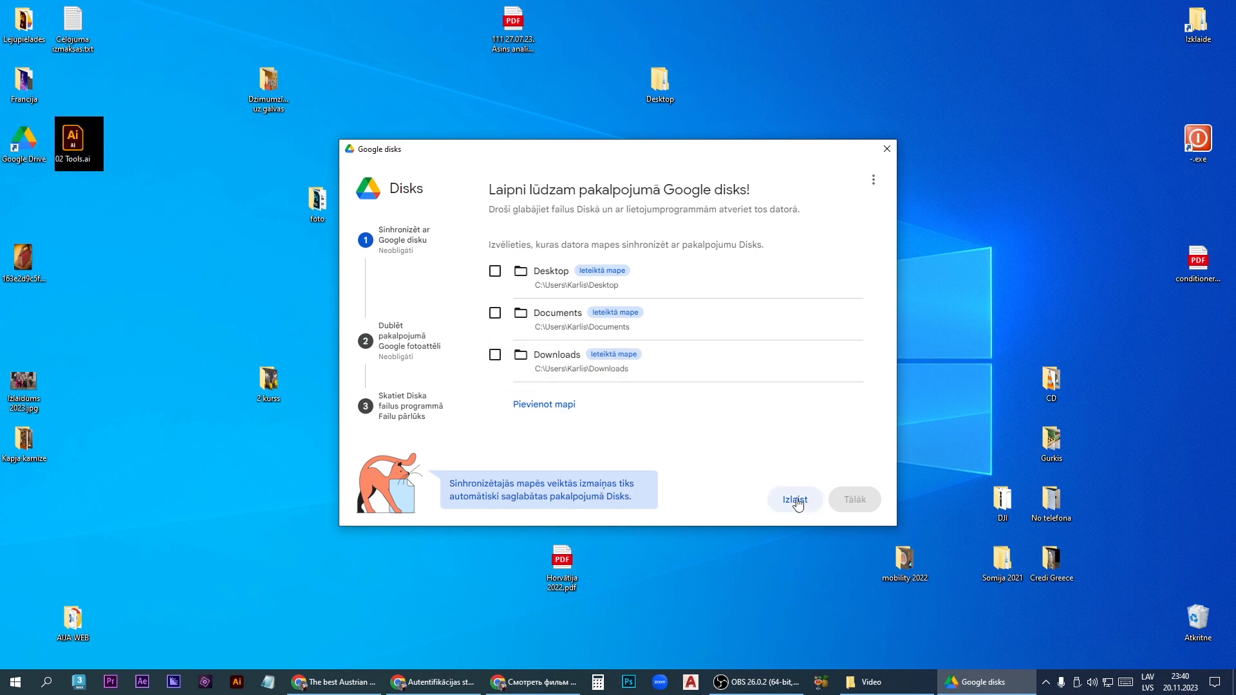
left_click(737, 461)
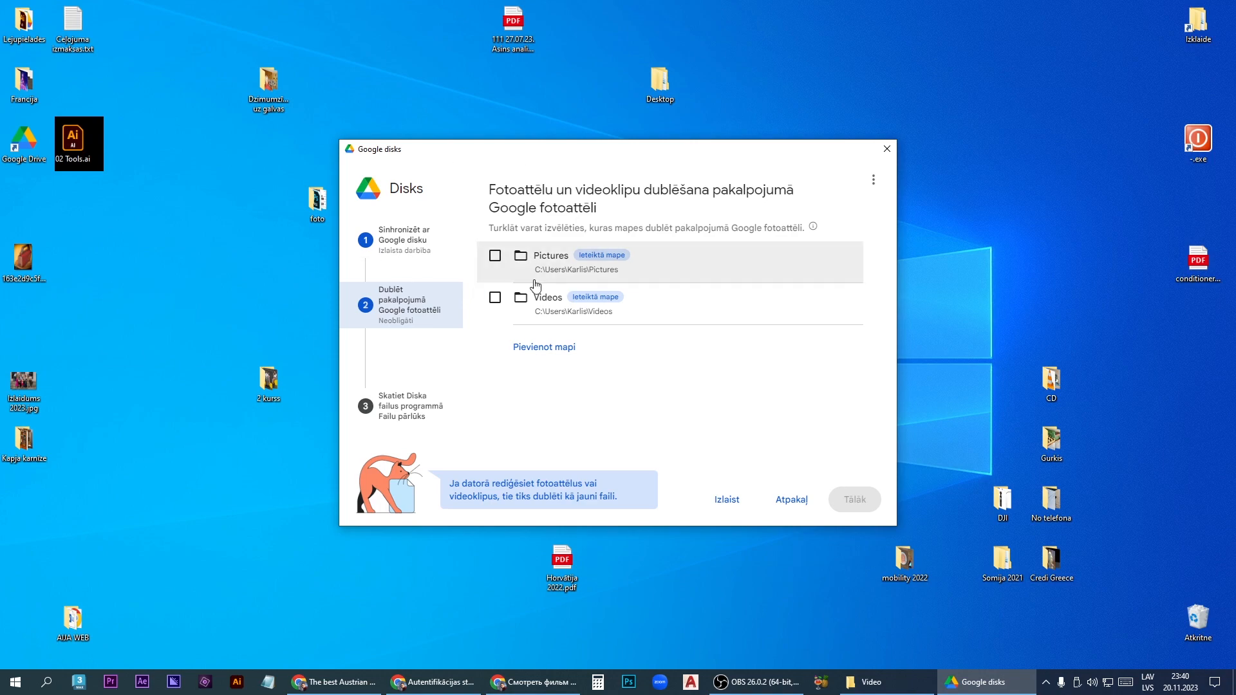
left_click(730, 503)
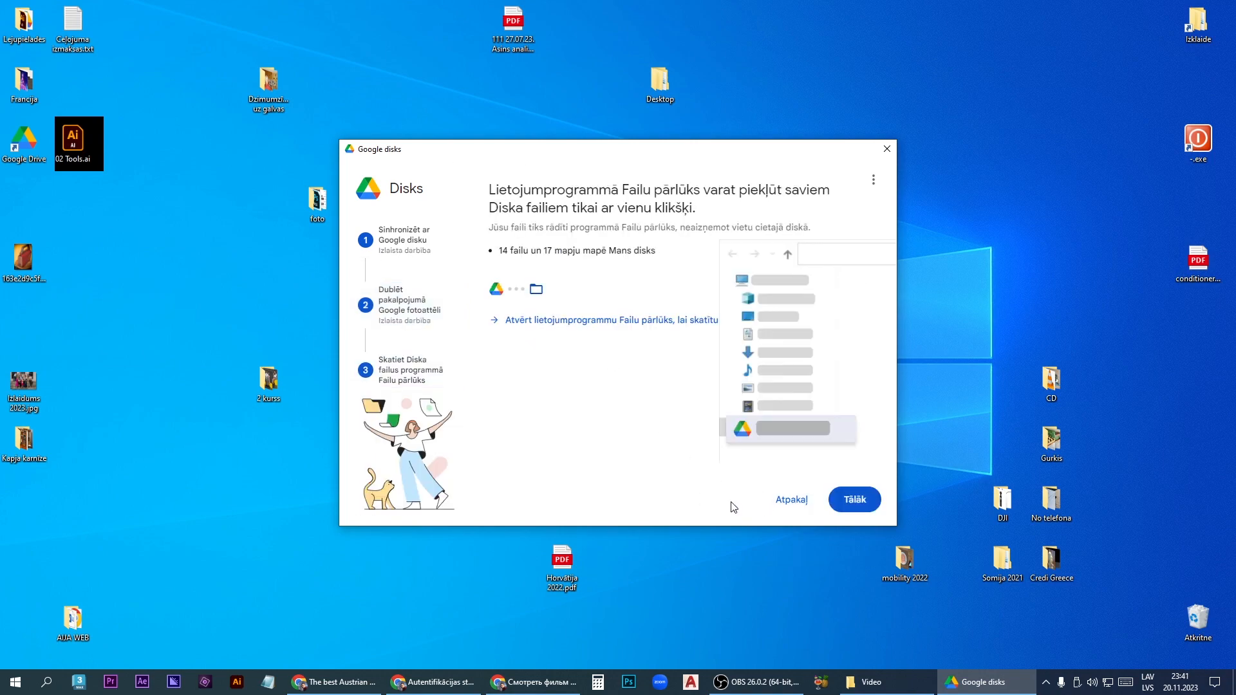
left_click(862, 507)
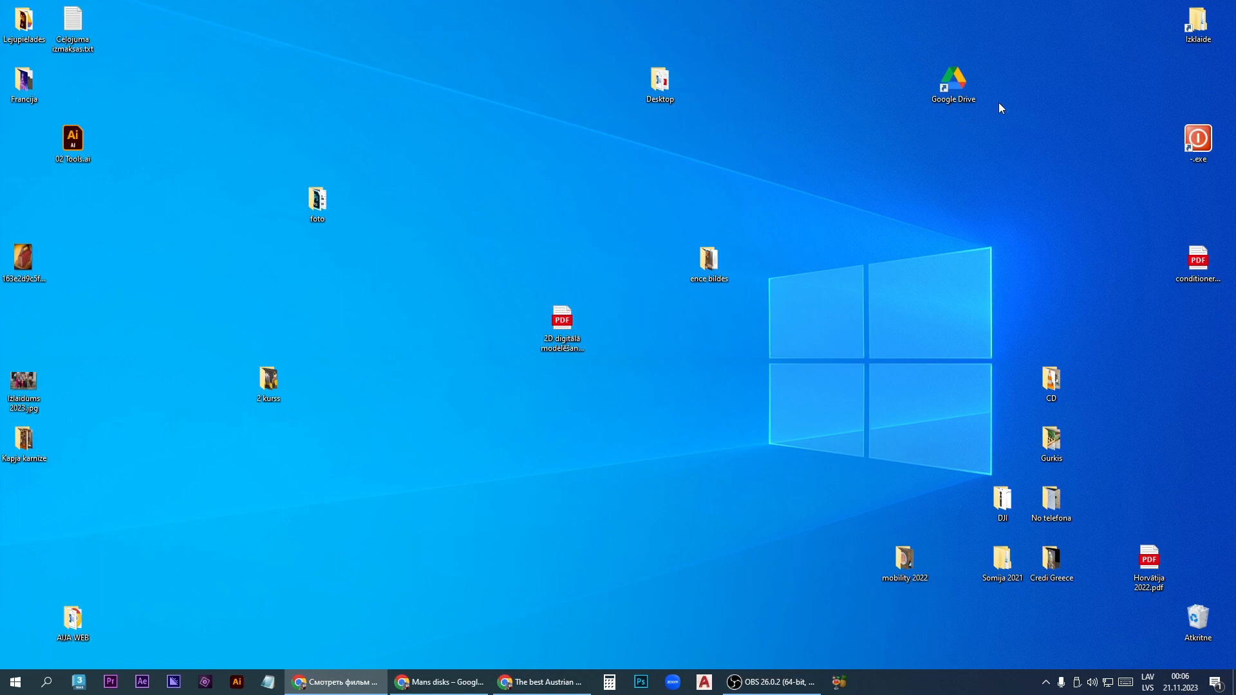
Step: Open Google Drive from its desktop shortcut and view the contents of the Mans disks folder in File Explorer
left_click(959, 91)
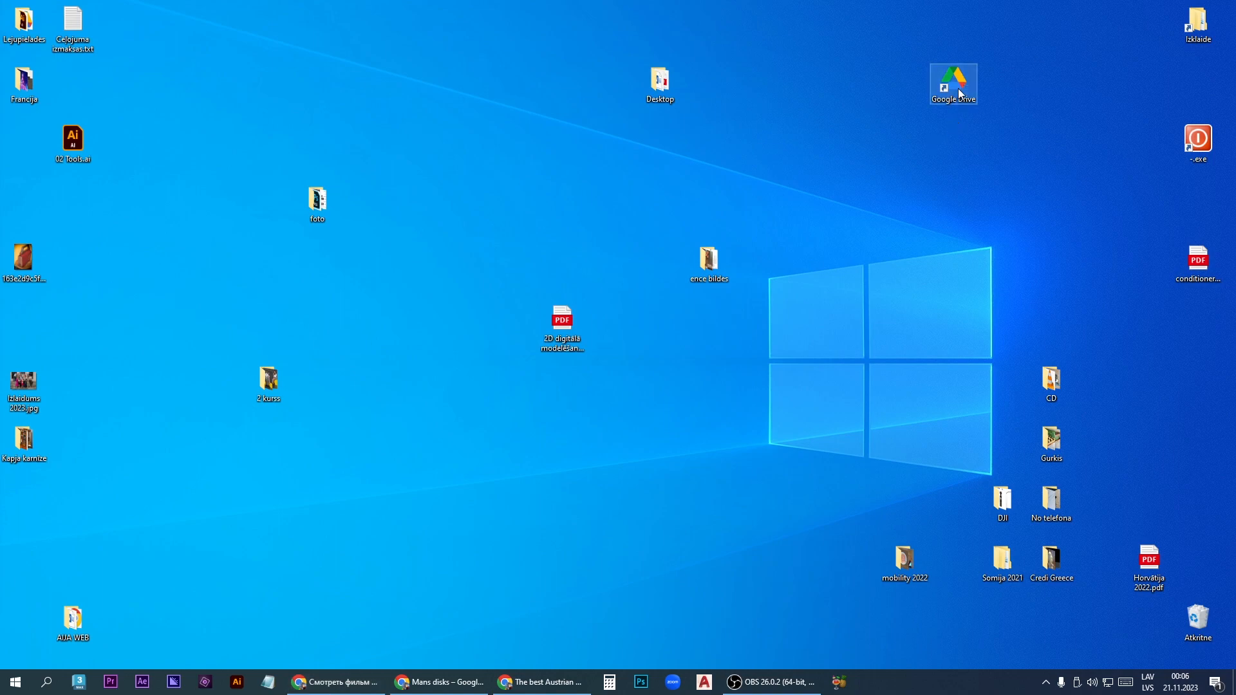
double_click(960, 94)
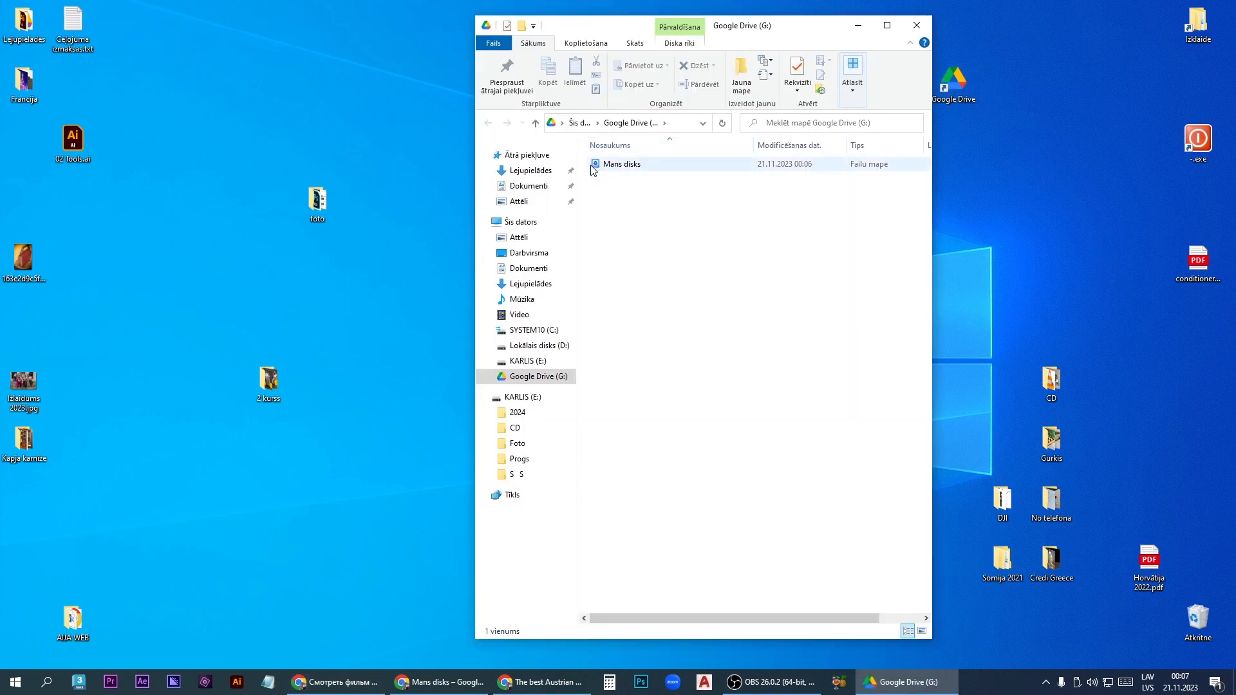
double_click(624, 166)
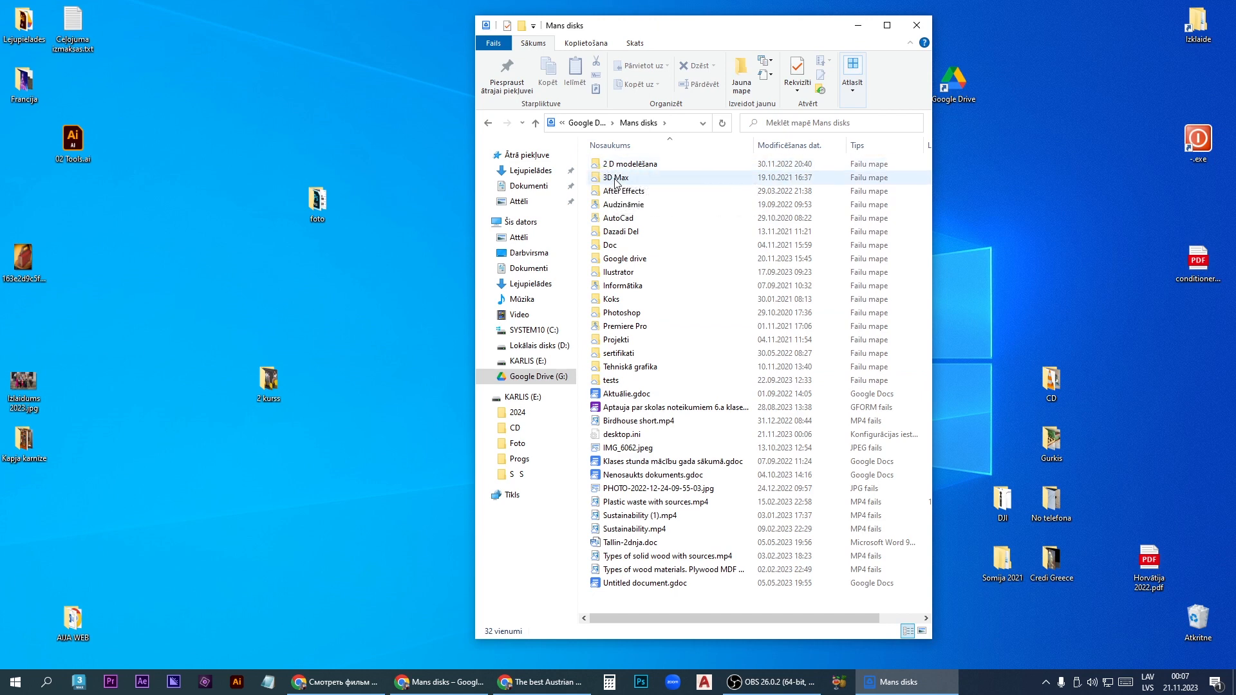
Step: Switch to Google Drive in Chrome, look over Mans disks, and inspect the Google disc folder under Datori > Mans dators
left_click(452, 684)
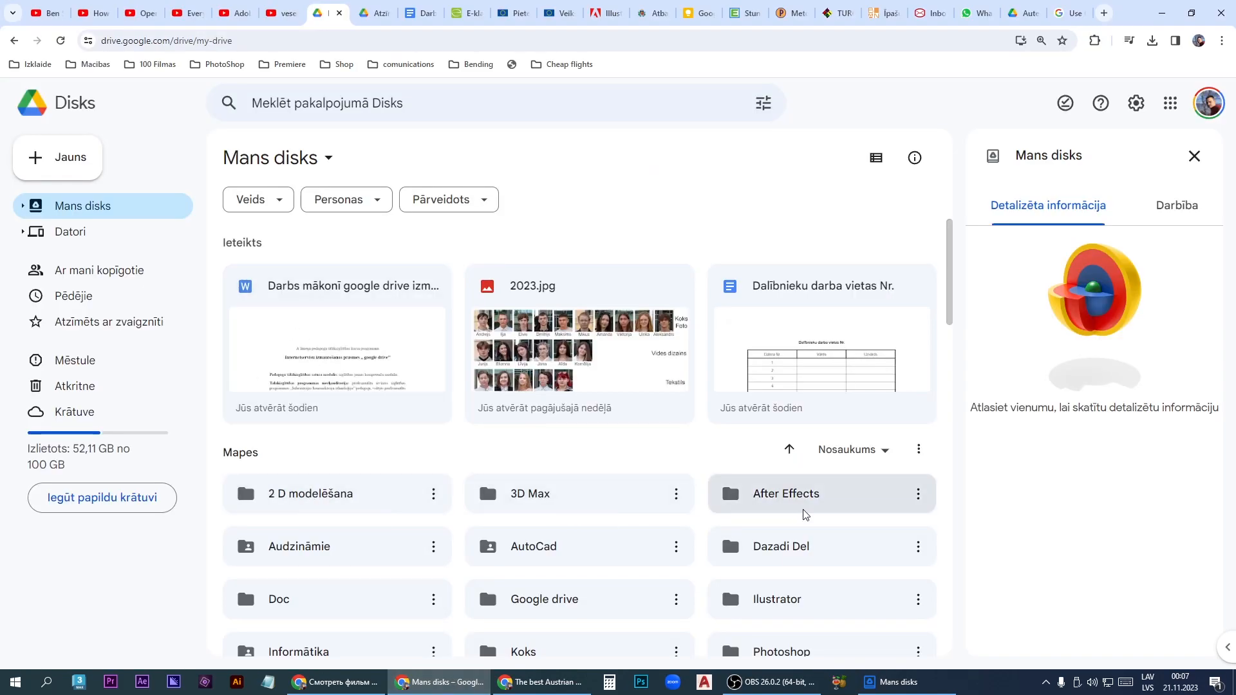
scroll(574, 469, "down", 5)
scroll(526, 419, "up", 5)
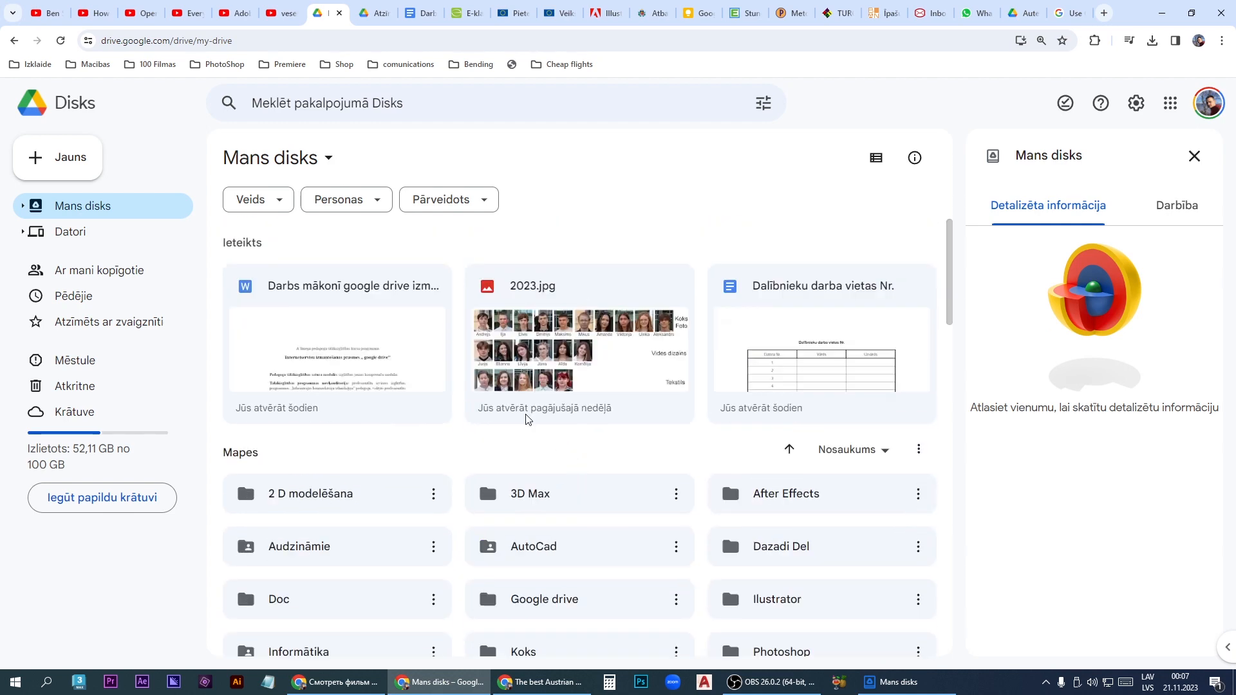
left_click(69, 233)
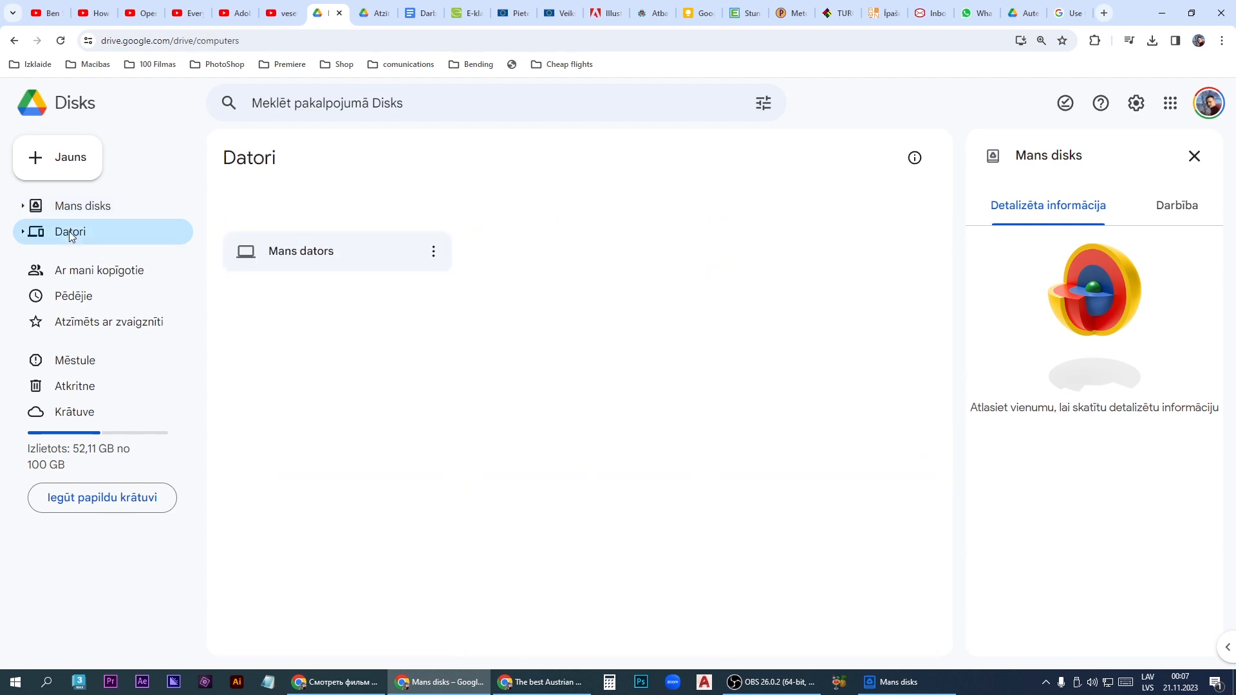
double_click(335, 253)
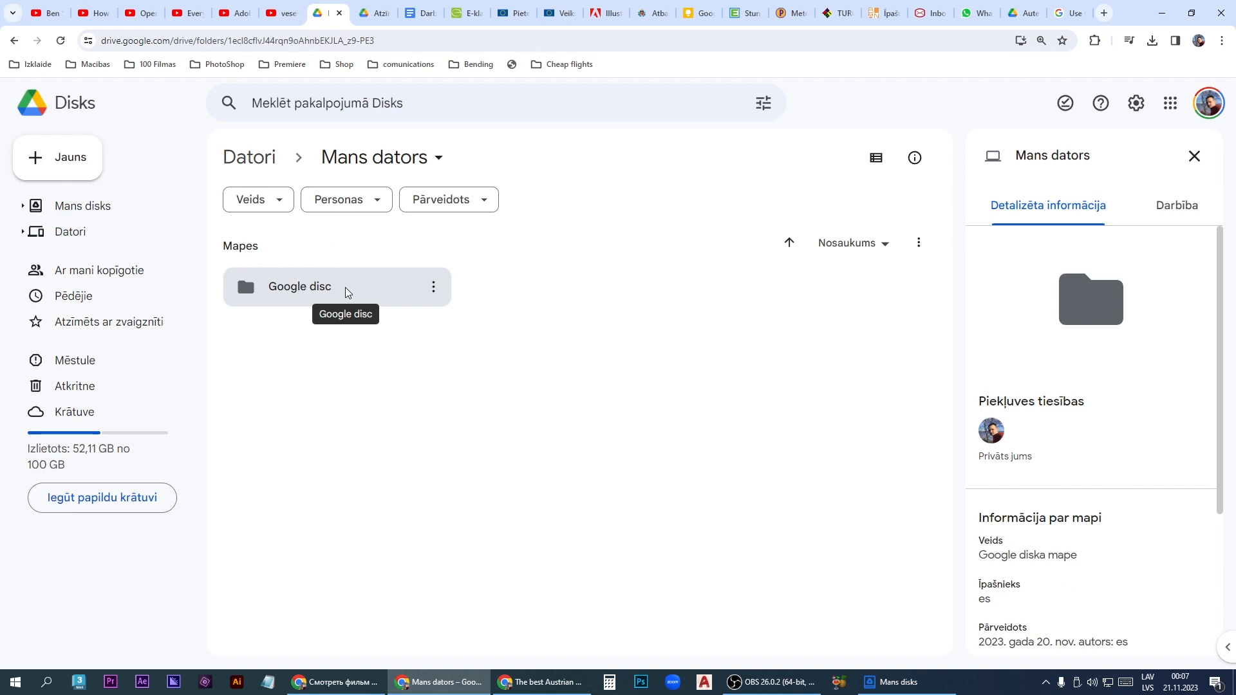
double_click(345, 292)
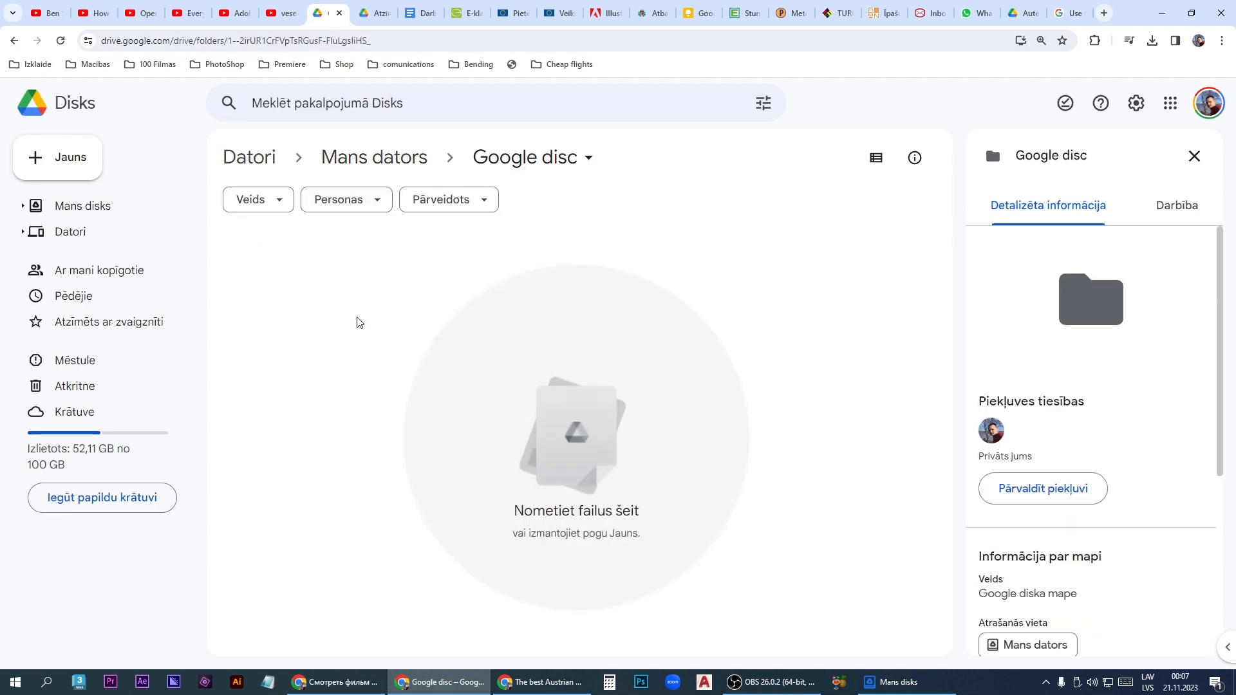
Step: Return to File Explorer, go up to the root of Google Drive (G:), and open the Drive desktop client's status window
left_click(1162, 13)
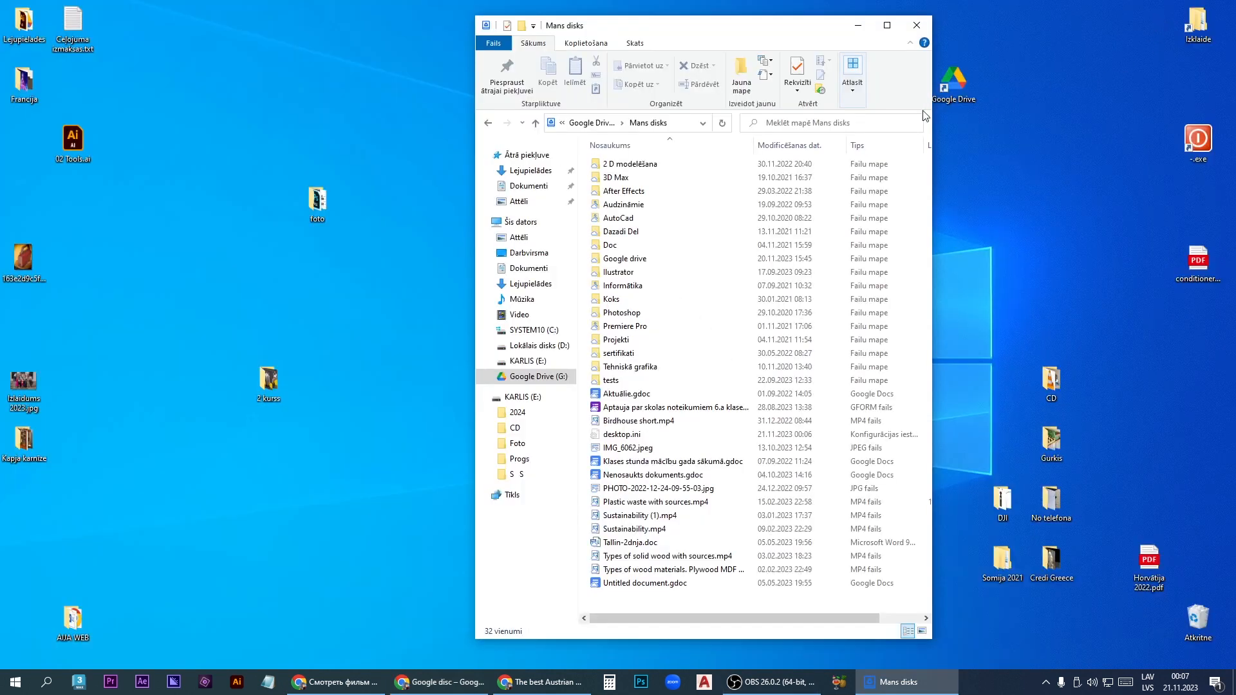
left_click(589, 123)
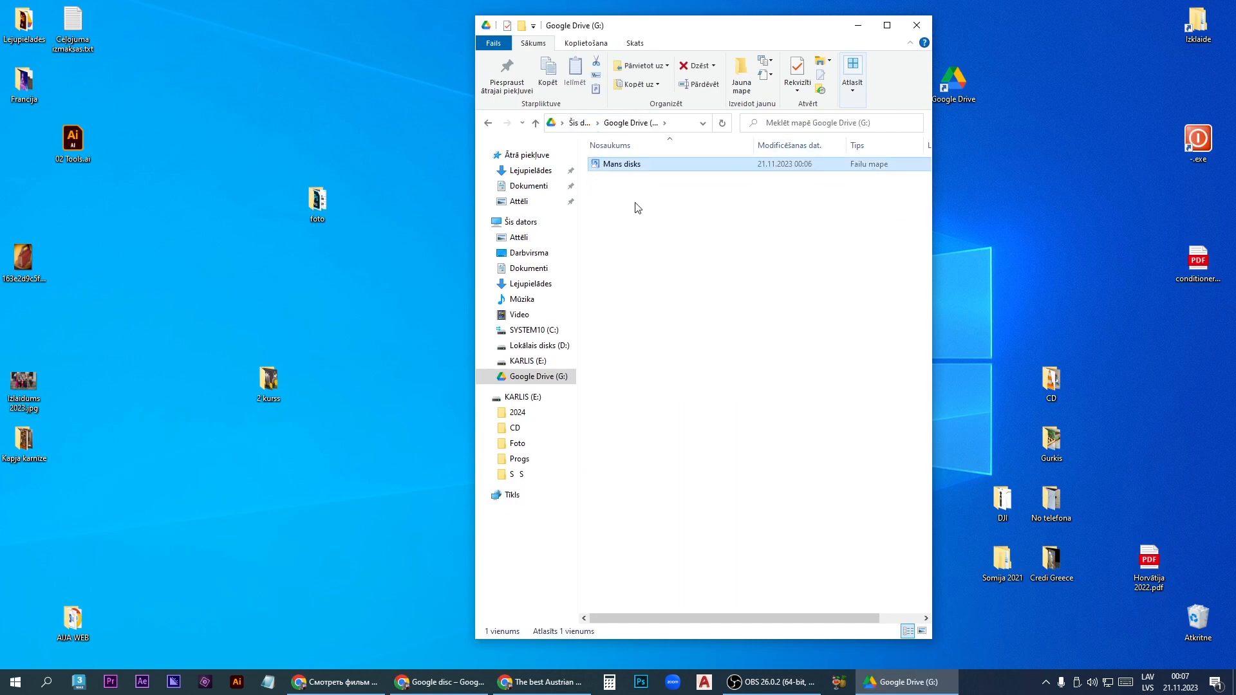
left_click(1046, 684)
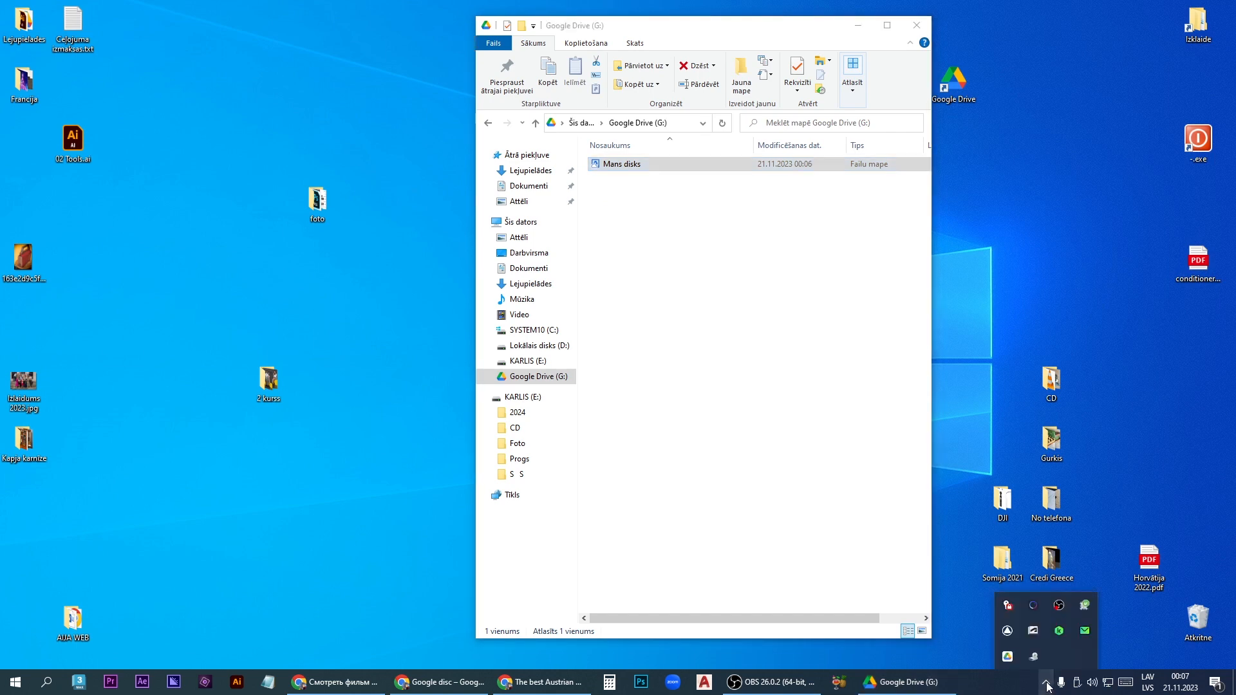
left_click(1007, 657)
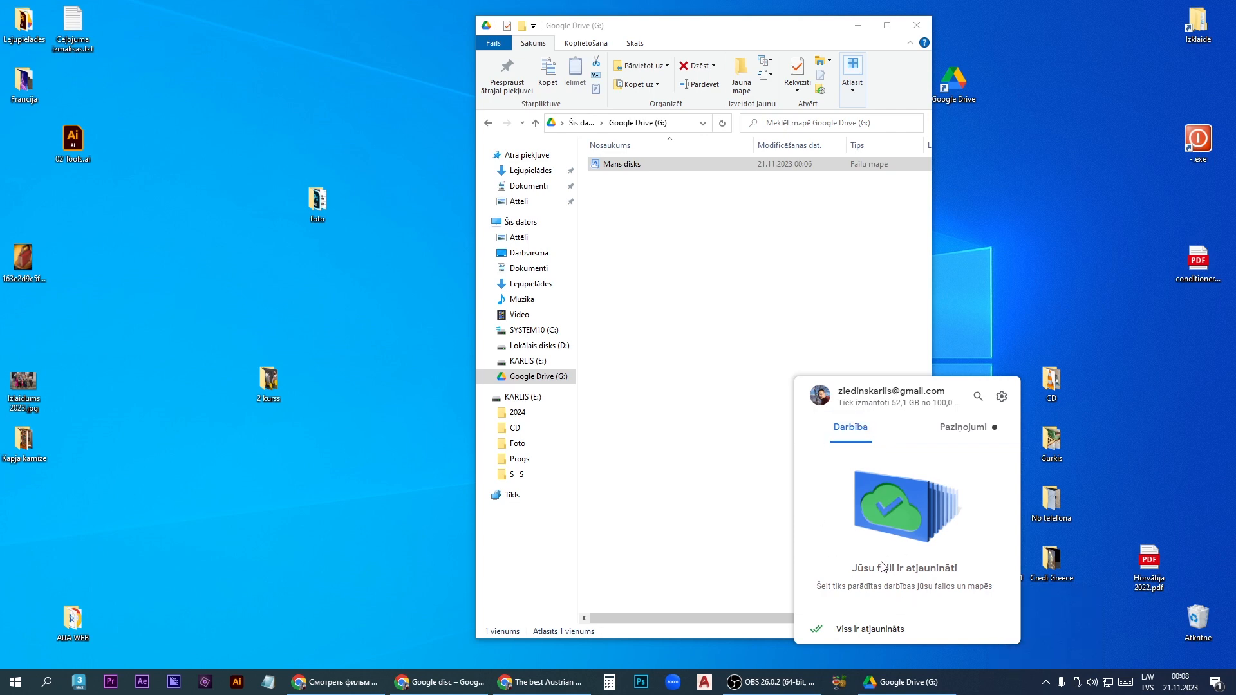
Step: Postpone the notification's offer to add this device and open the Google Drive desktop preferences
left_click(978, 430)
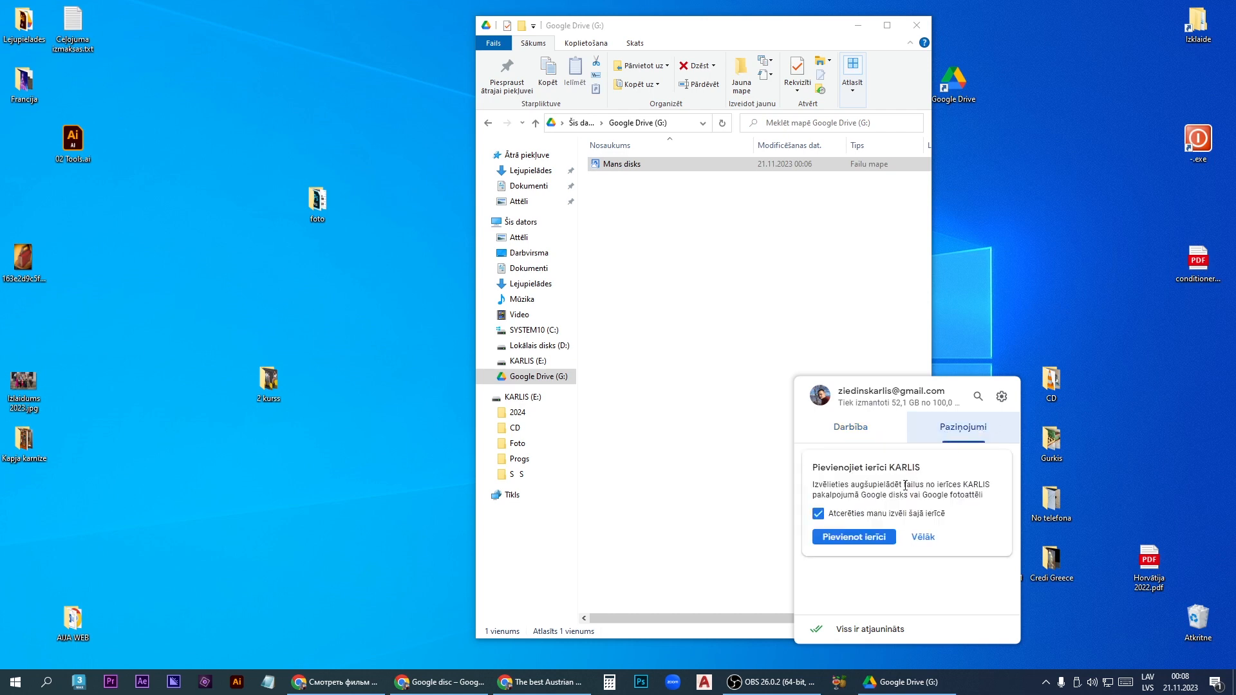
left_click(929, 542)
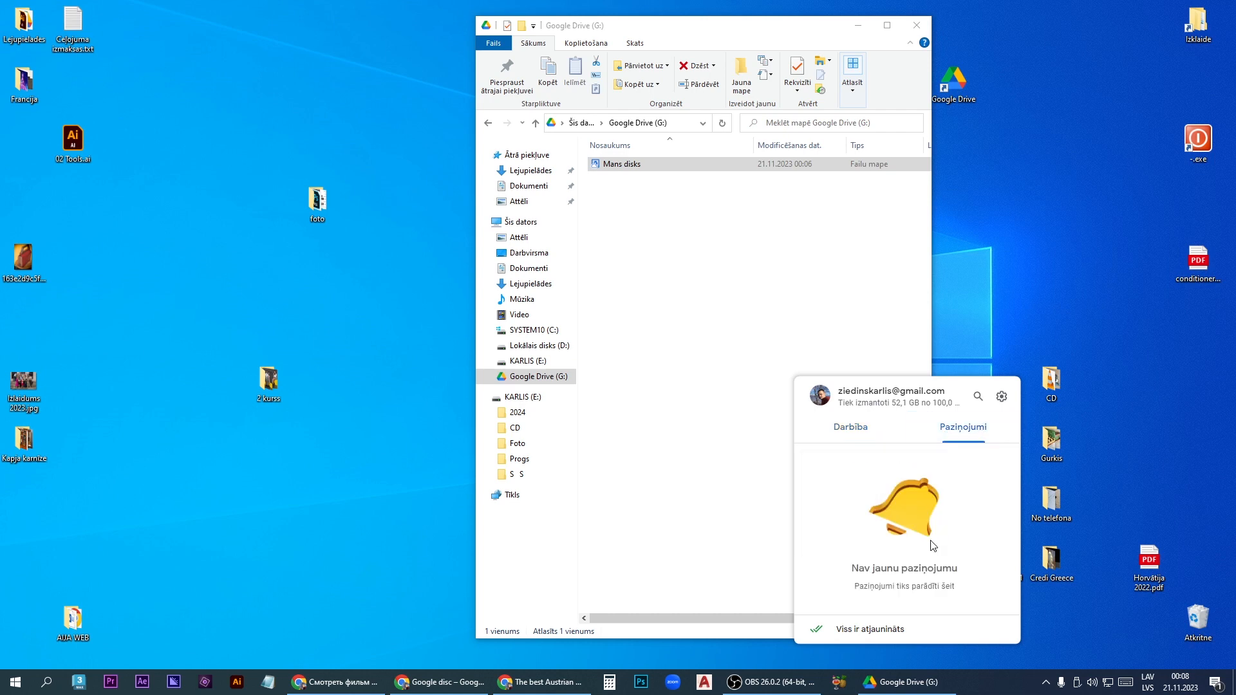
left_click(1002, 397)
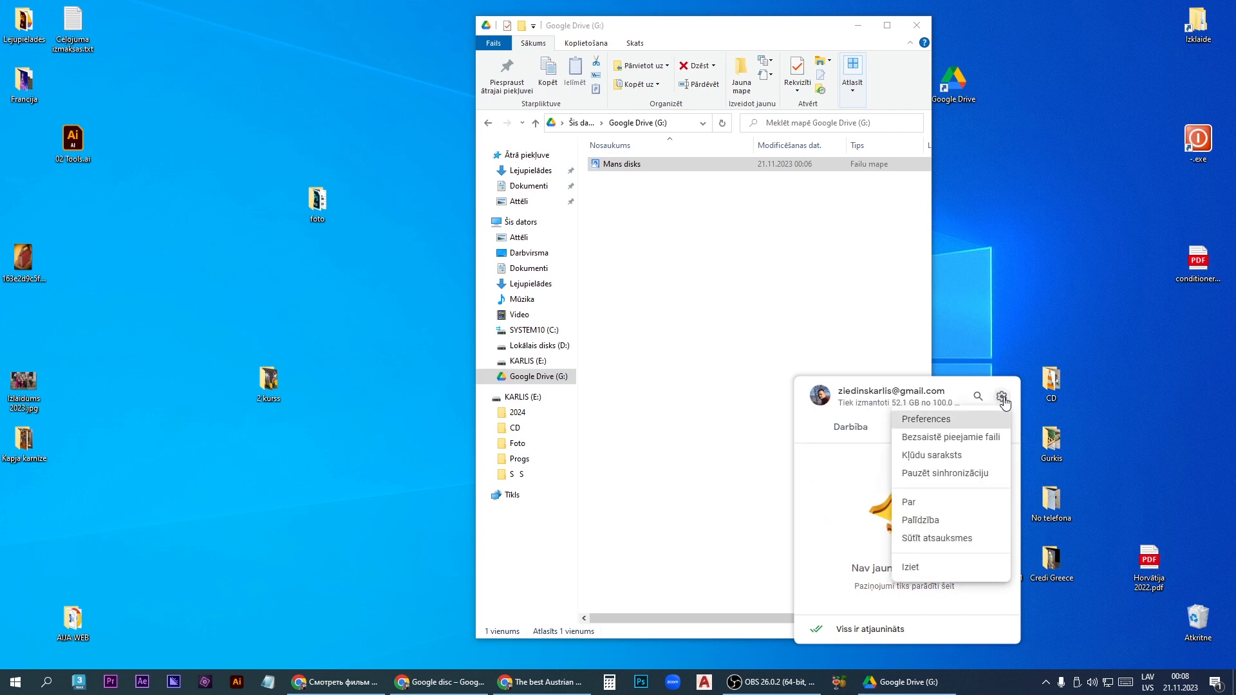
left_click(941, 420)
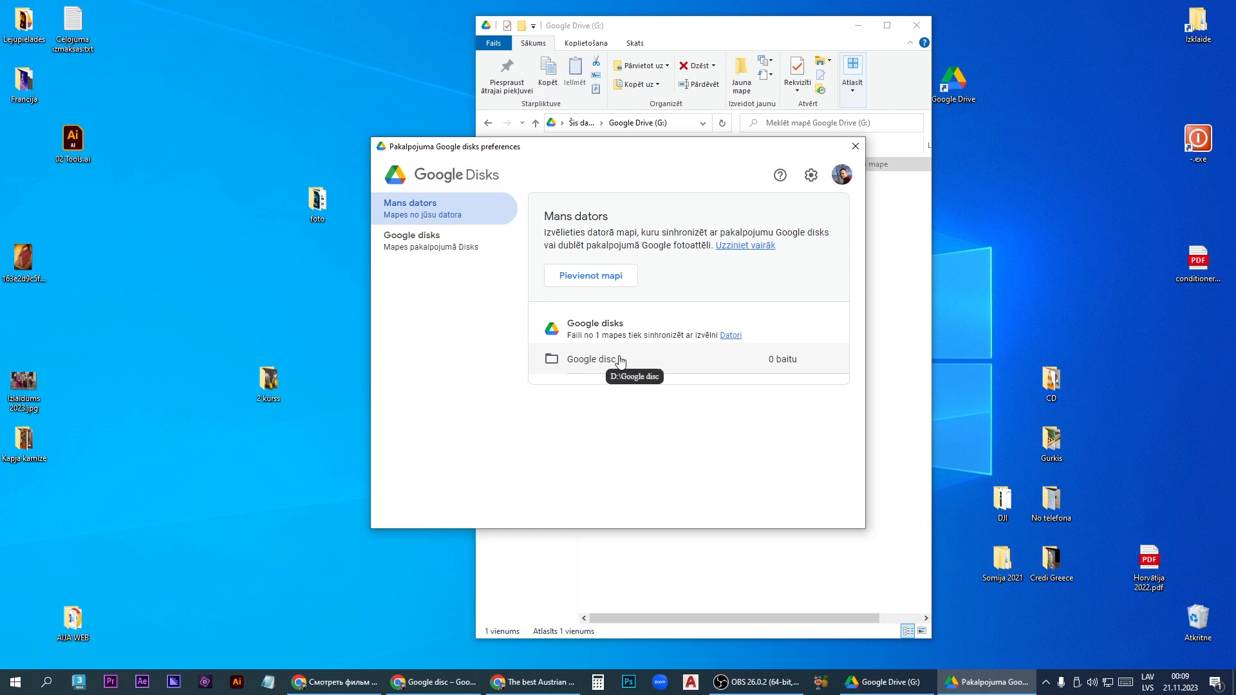
Step: Try to add the Google disc folder from drive D: to the computer folders synced with Google Drive
left_click(607, 277)
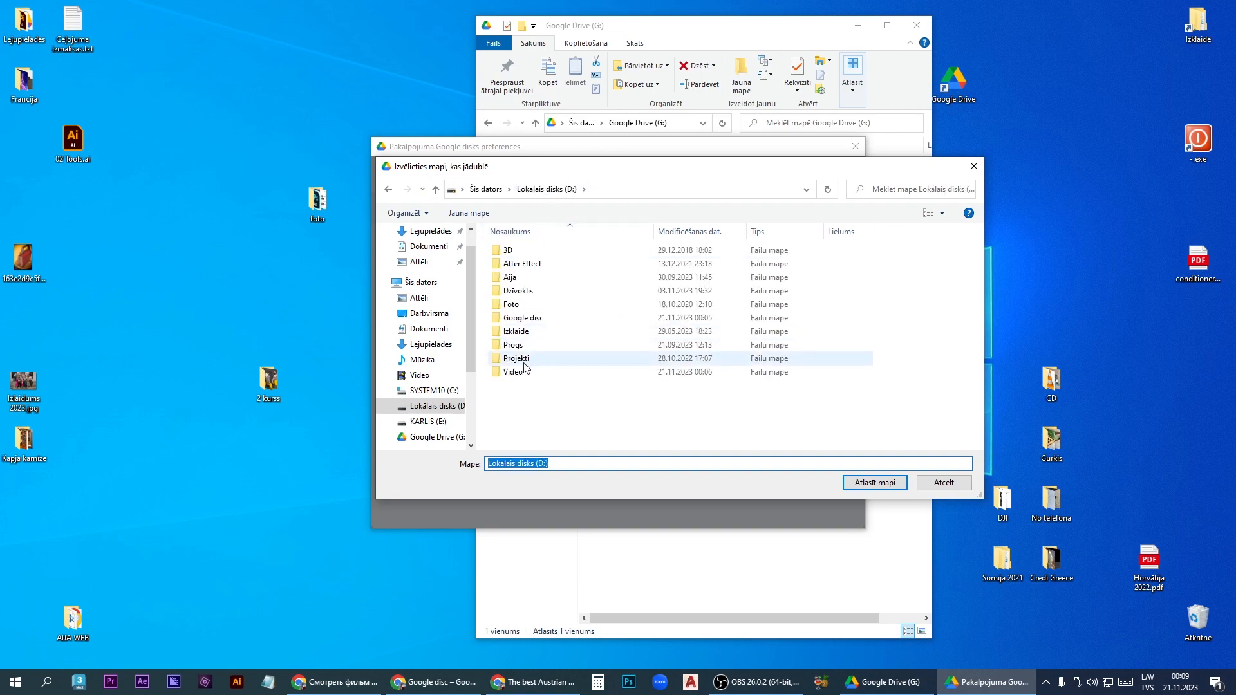
double_click(518, 318)
left_click(874, 483)
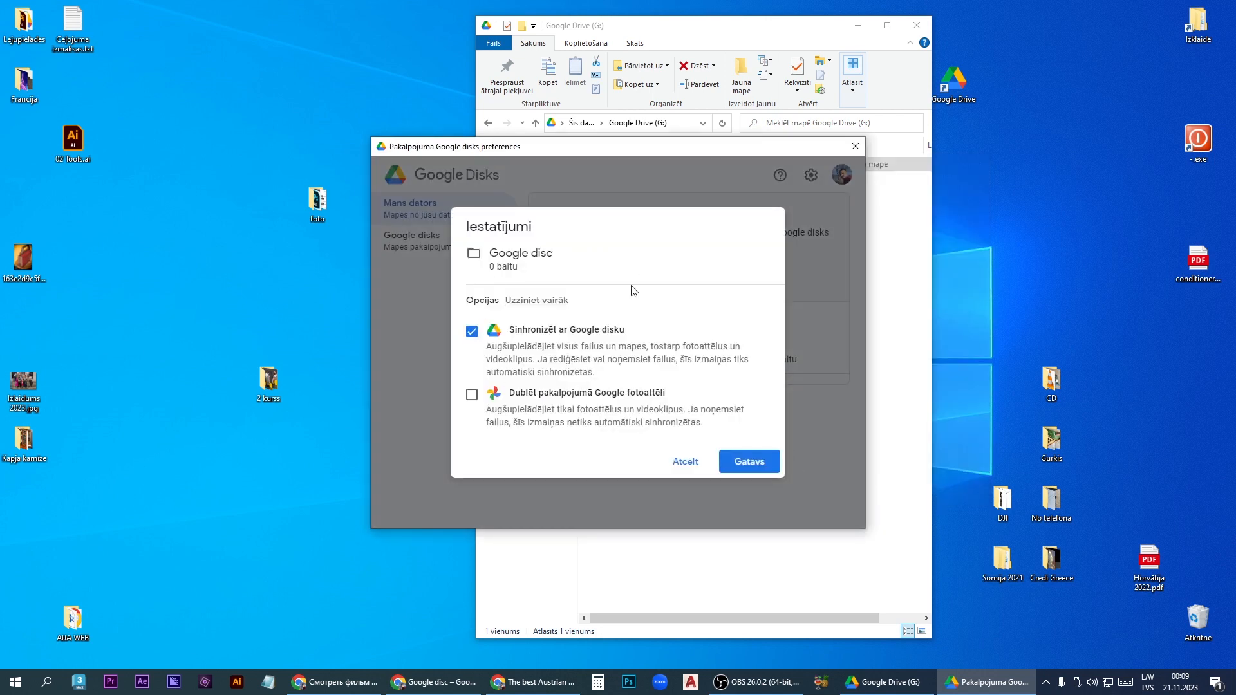
left_click(686, 463)
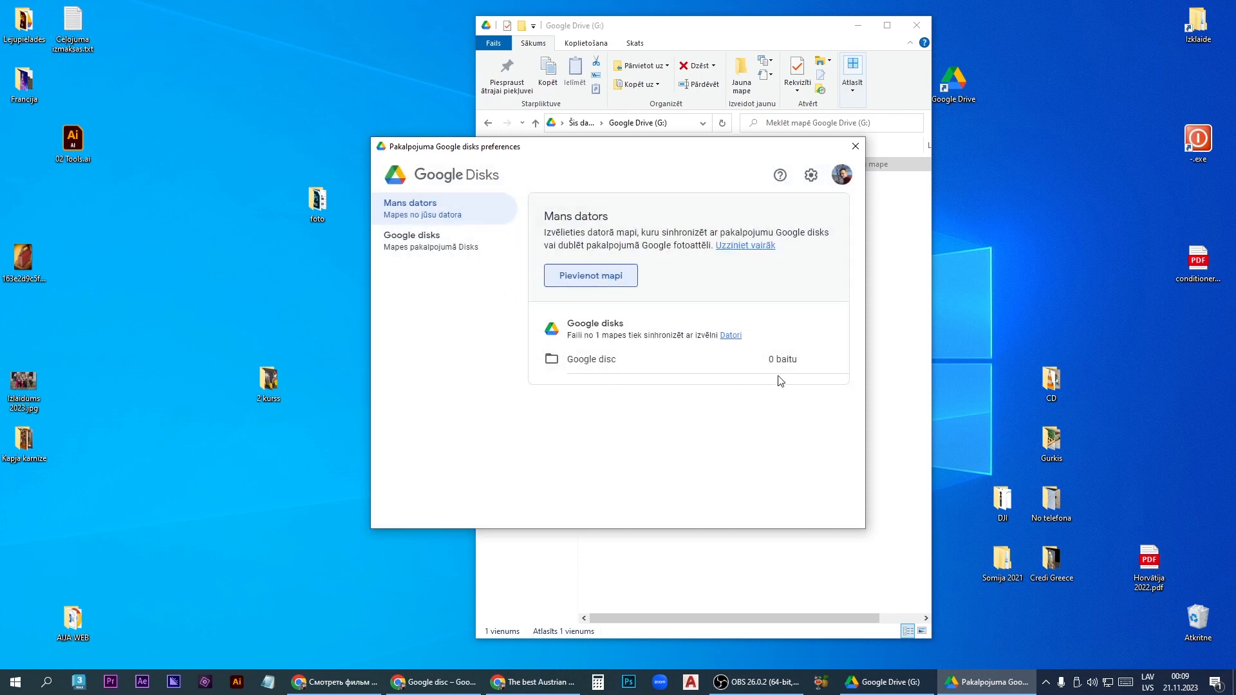
Step: Close the Google Drive preferences, open the Google disc folder on drive D:, and place its window clear of the desktop PDF
left_click(856, 146)
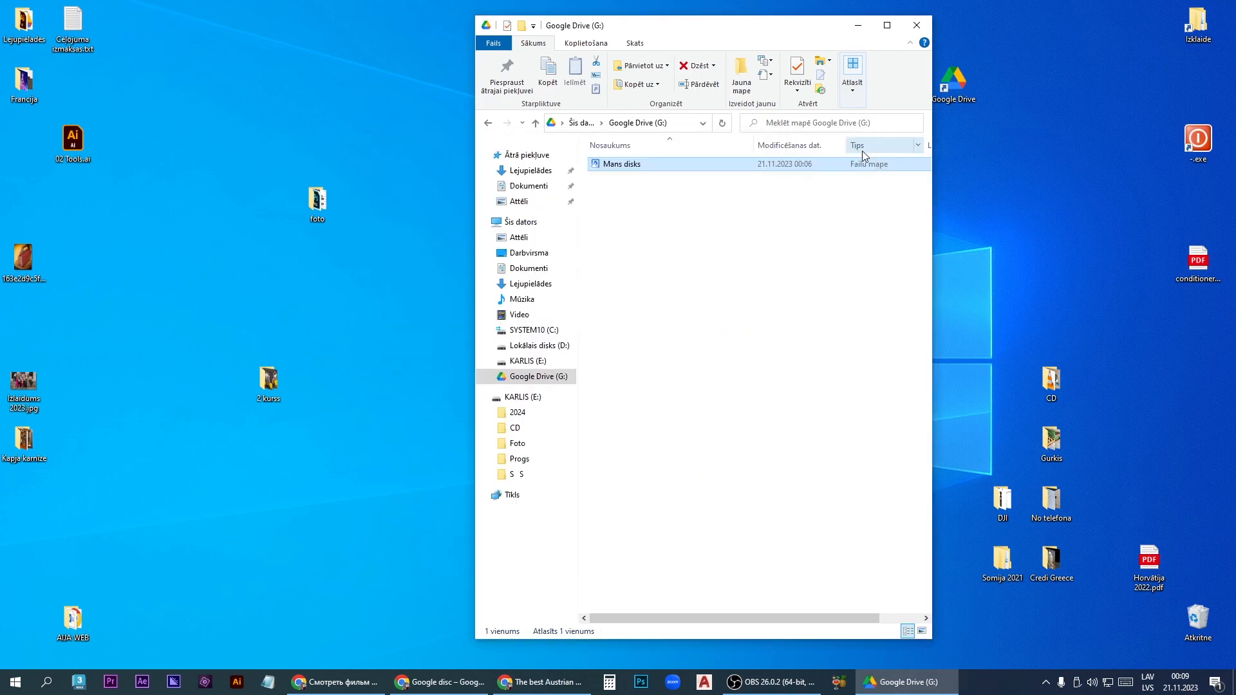
left_click(551, 347)
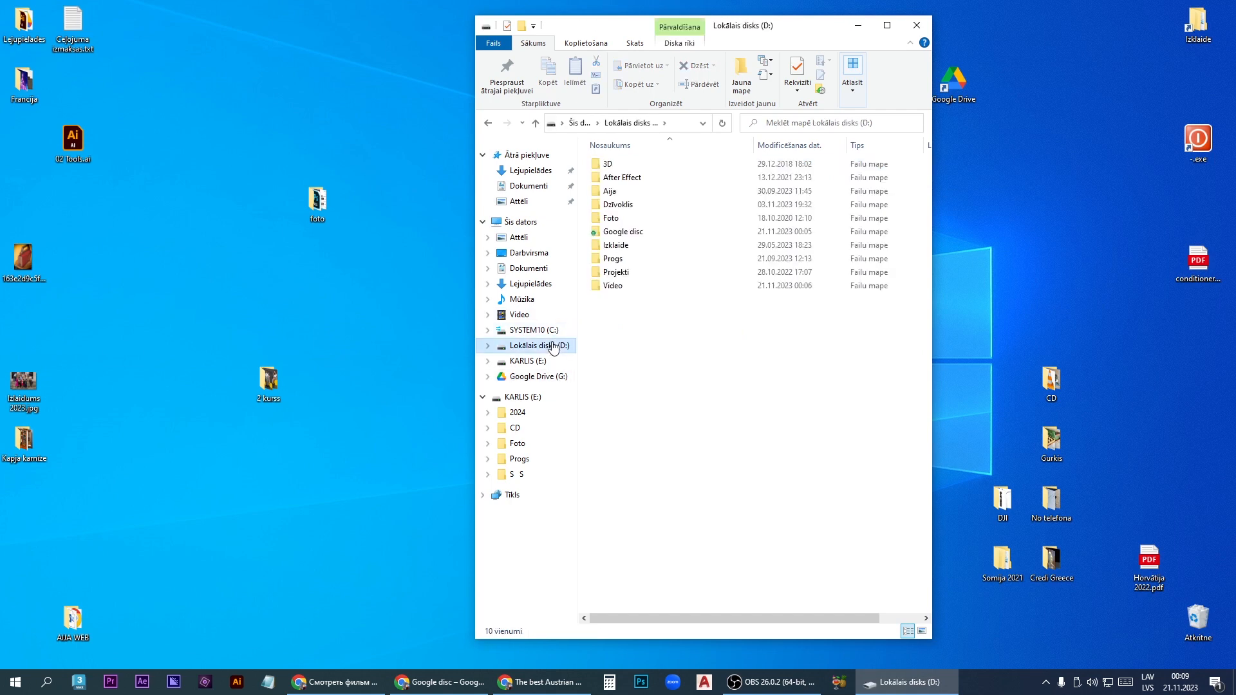
double_click(611, 236)
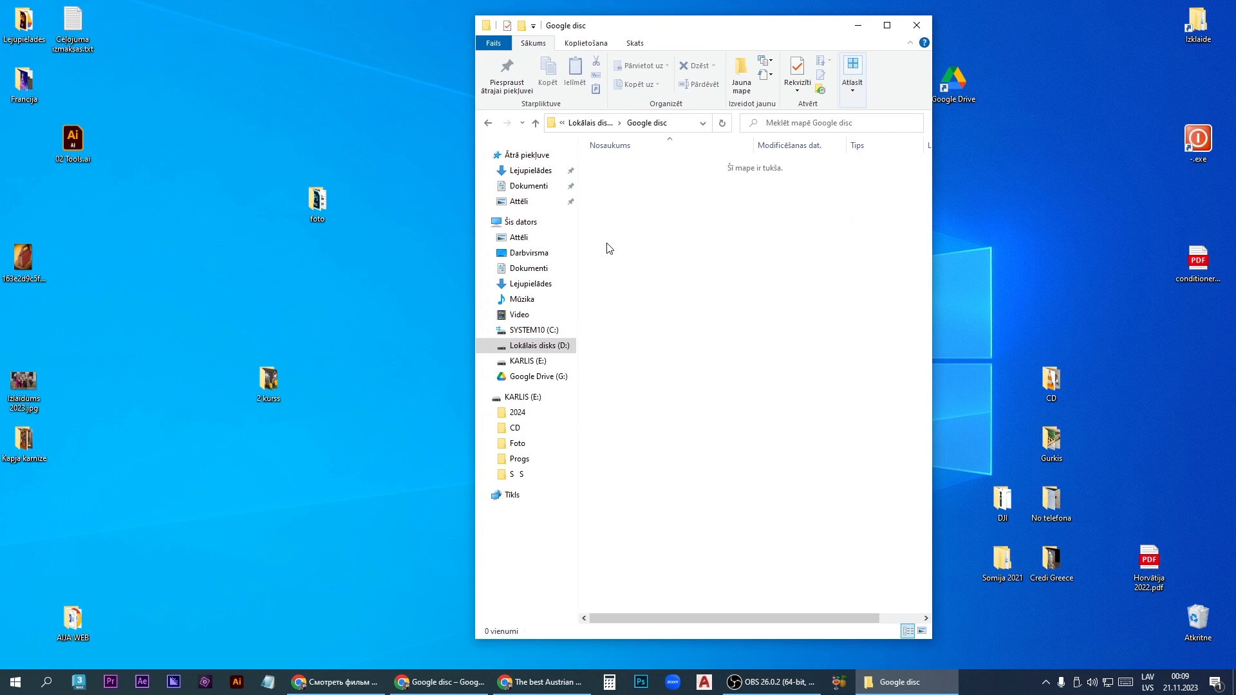
left_click_drag(665, 22, 665, 45)
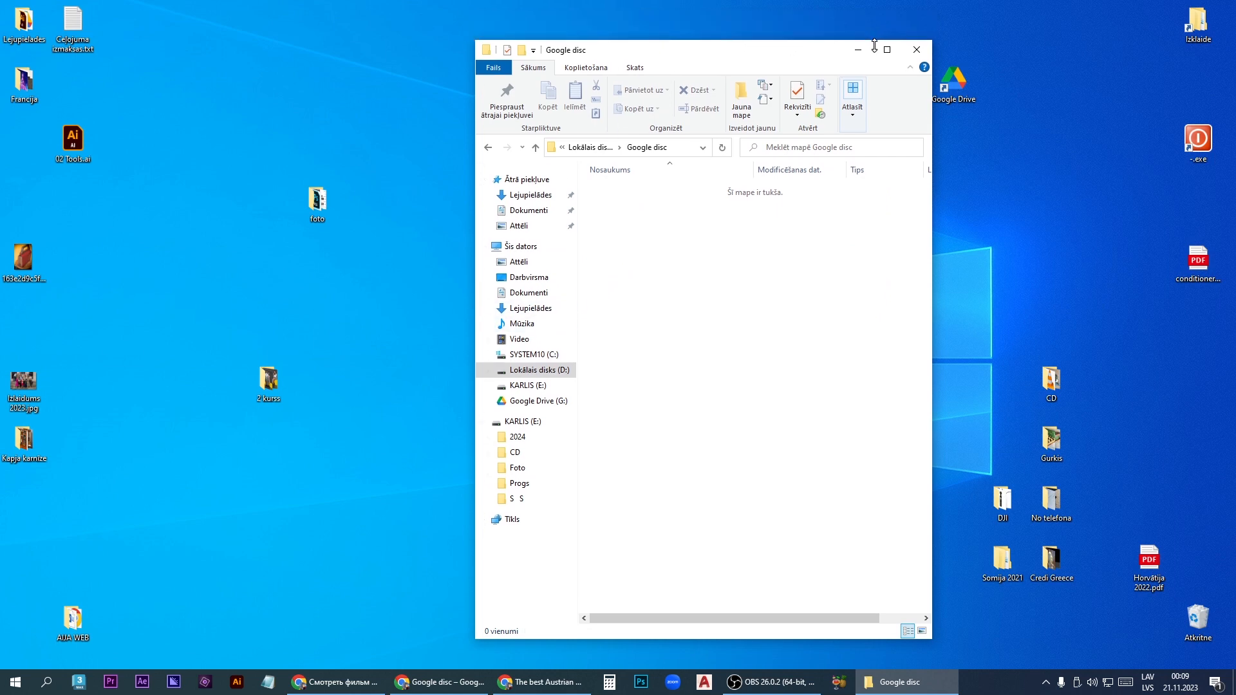
left_click_drag(792, 49, 986, 40)
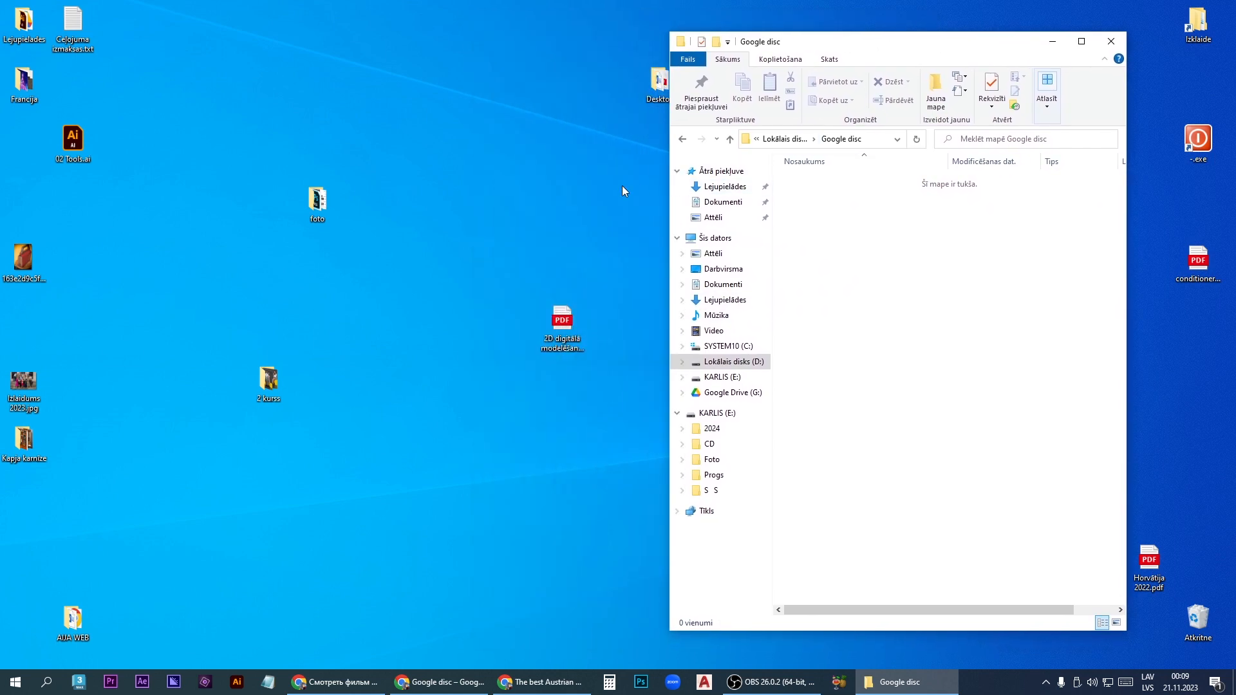
Step: Copy the 2D digitālā modelēšana PDF from the desktop into the Google disc folder, and close the folder window
left_click(565, 325)
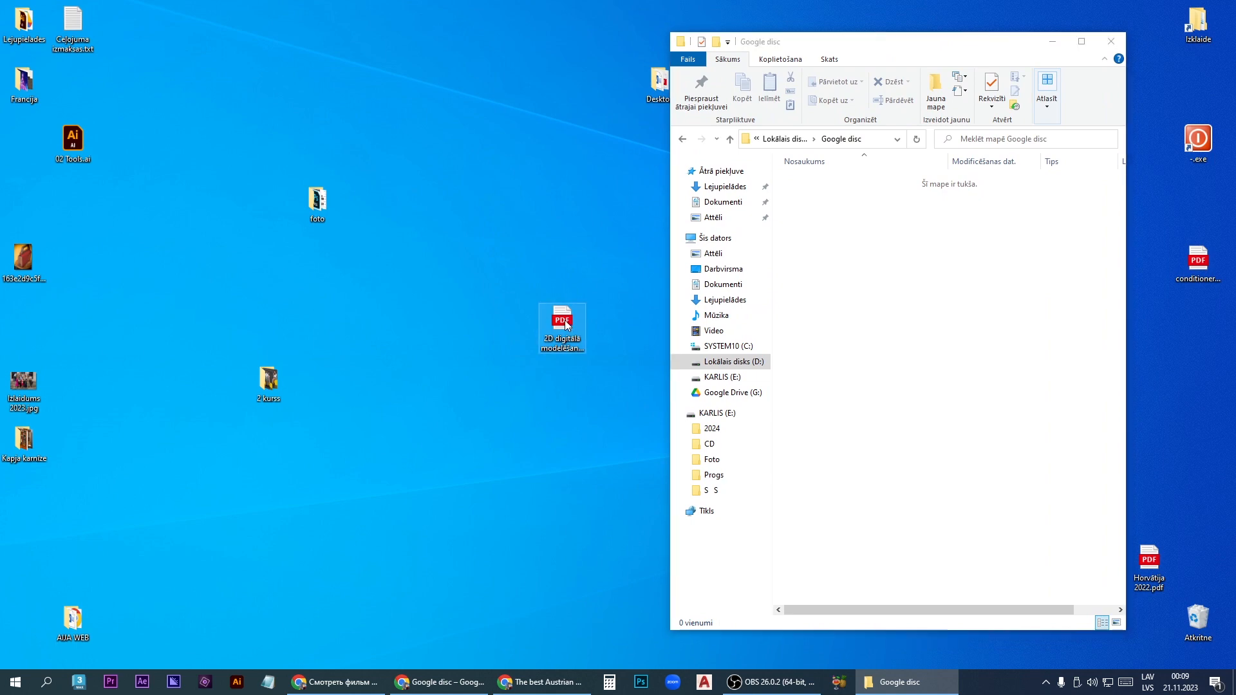
left_click_drag(566, 325, 861, 334)
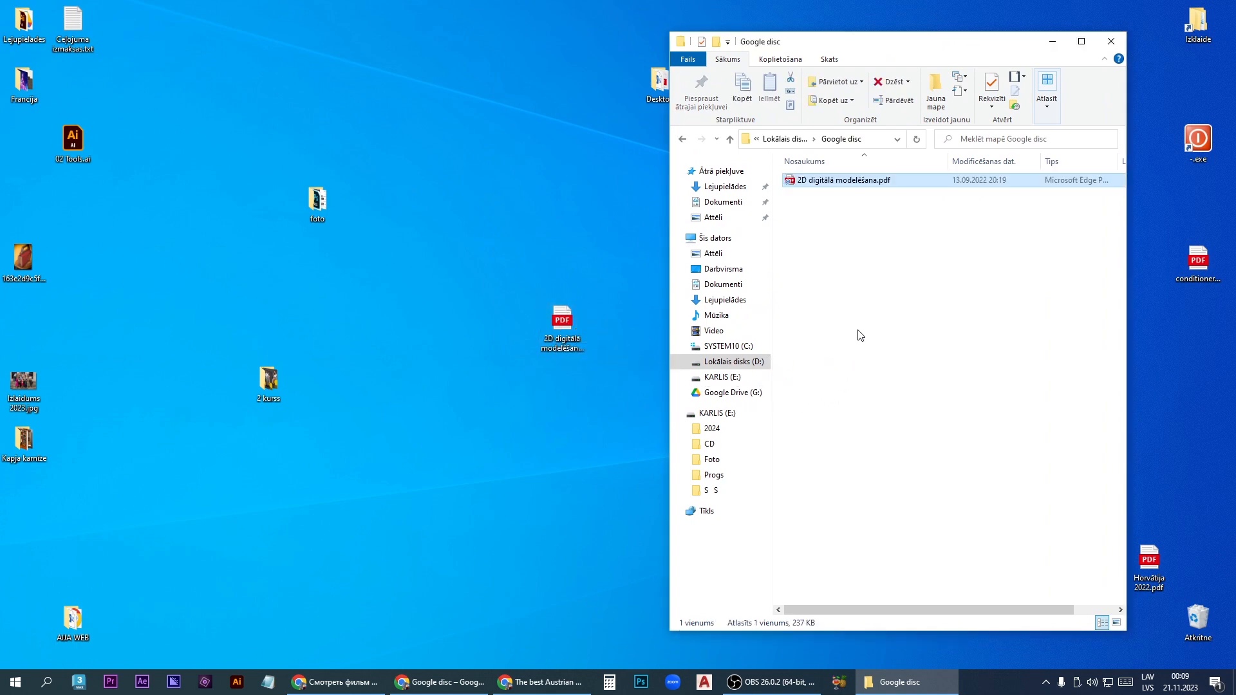
key("alt+F4")
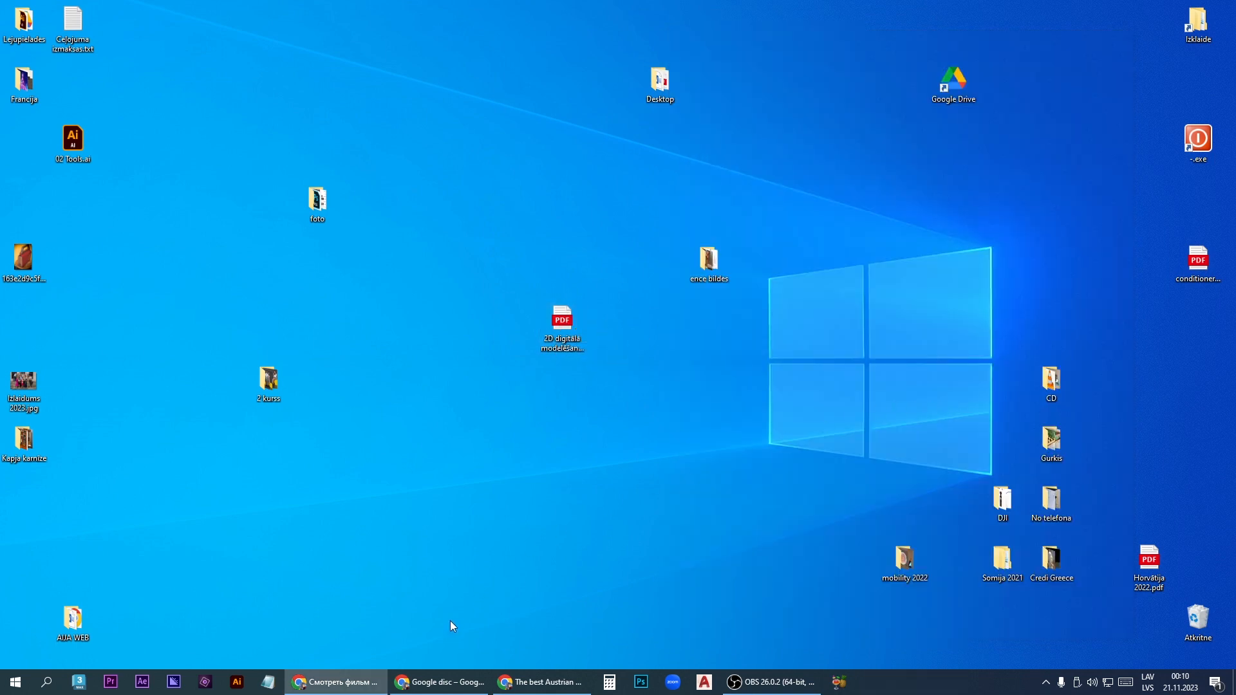
Step: Check the Google disc folder under Datori > Mans dators in Chrome for the copied PDF, and minimise the browser
left_click(437, 688)
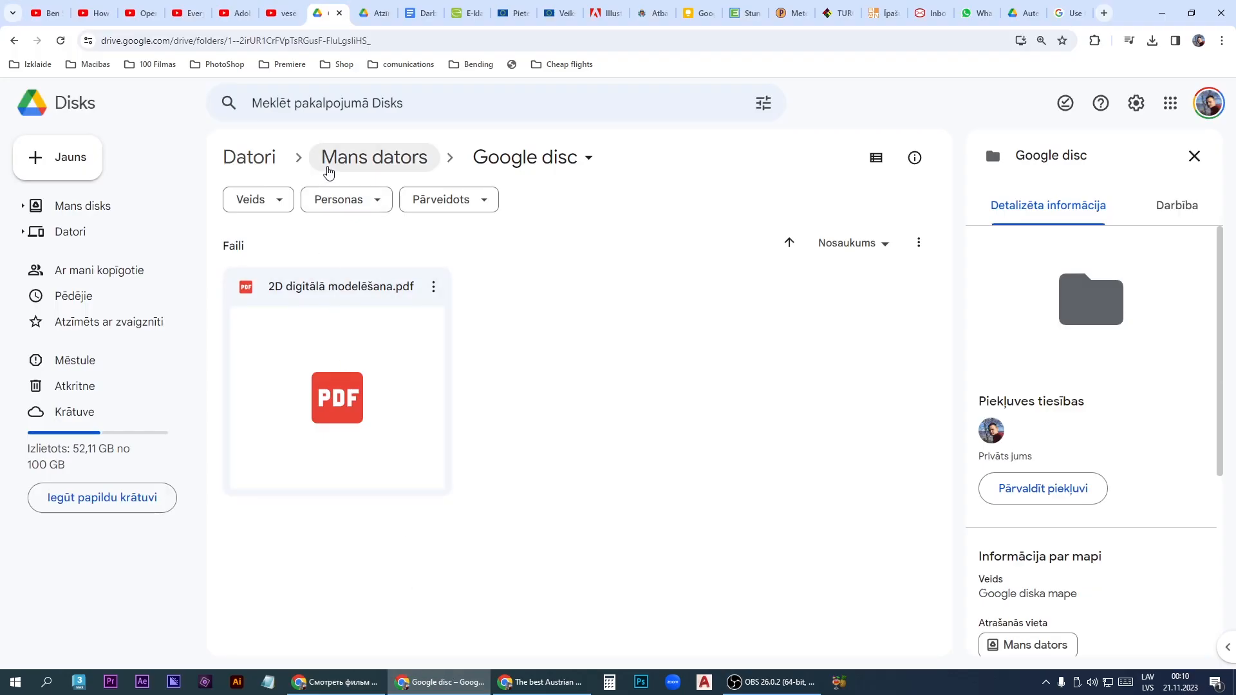
left_click(75, 236)
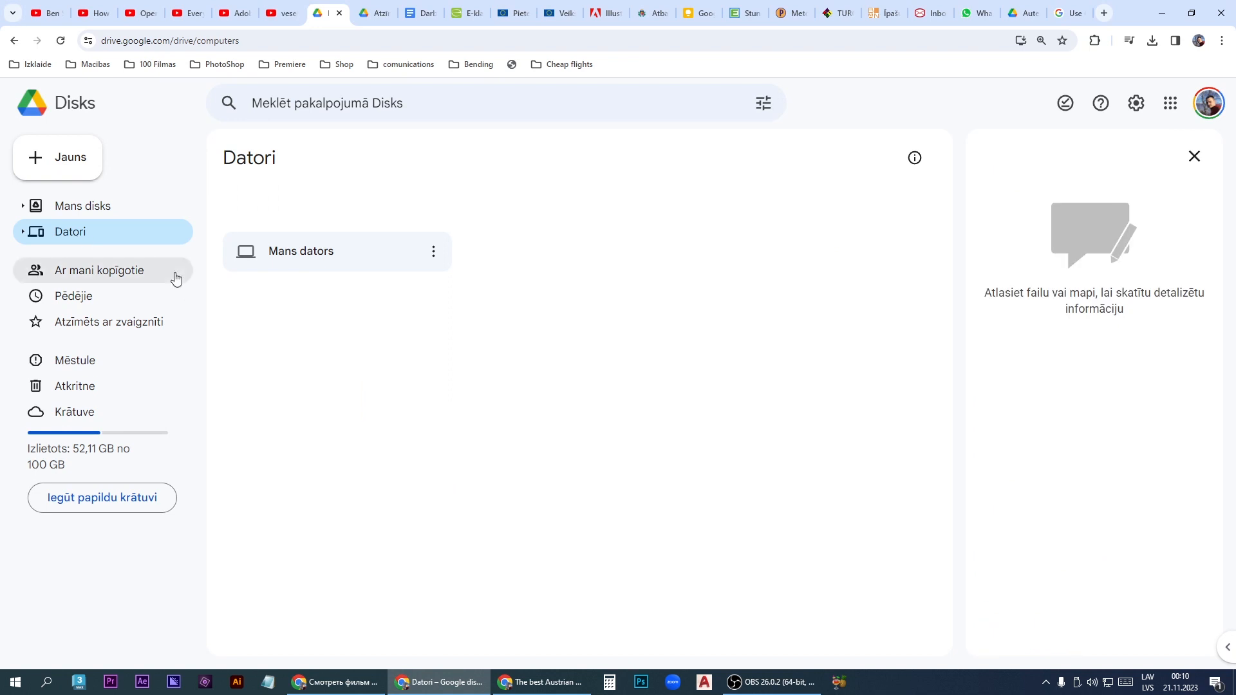
double_click(291, 269)
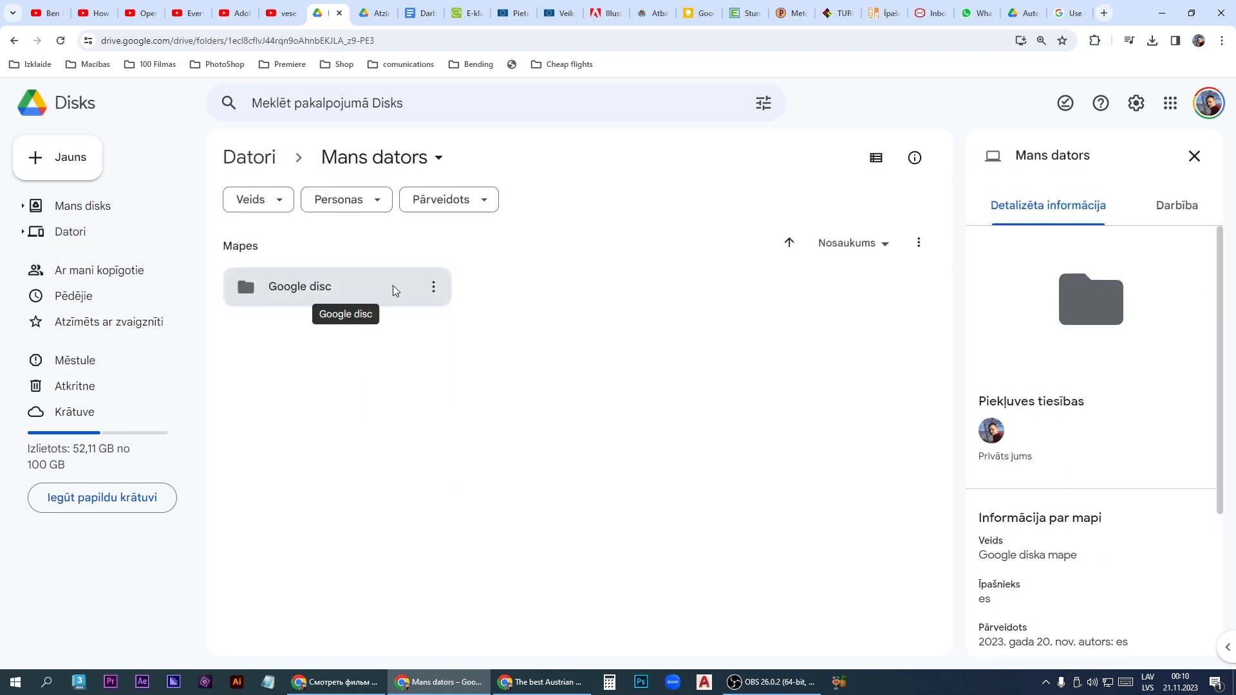
double_click(306, 289)
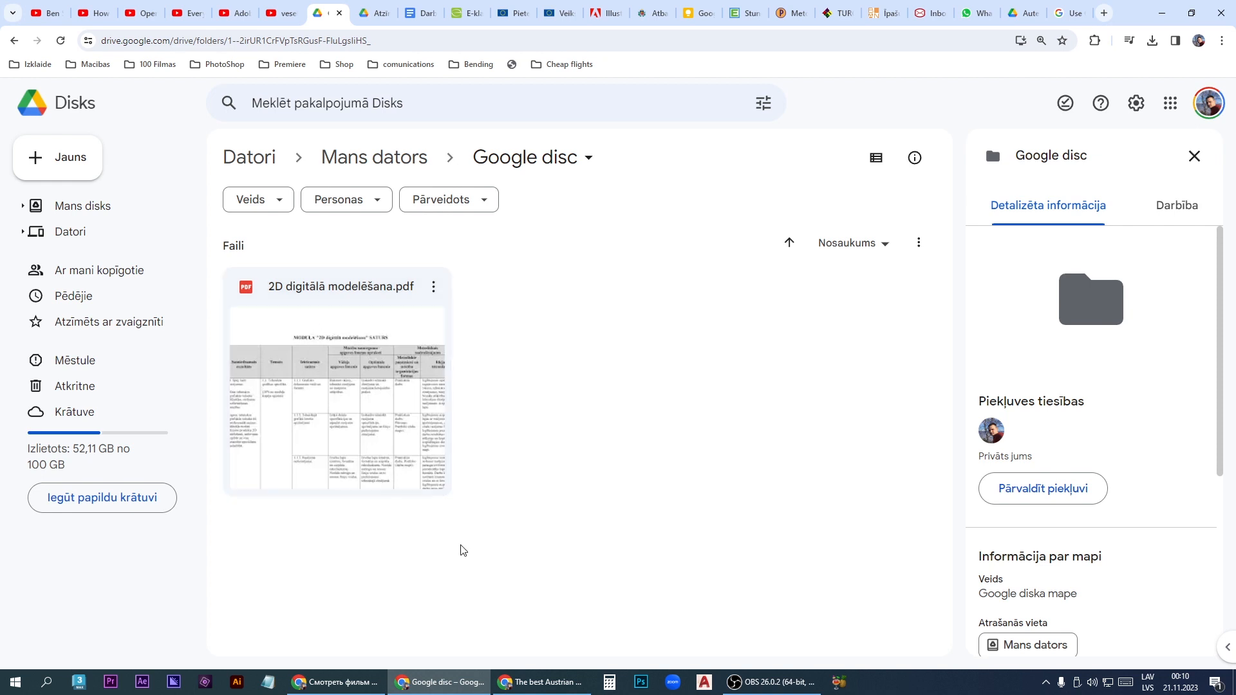
left_click(1162, 13)
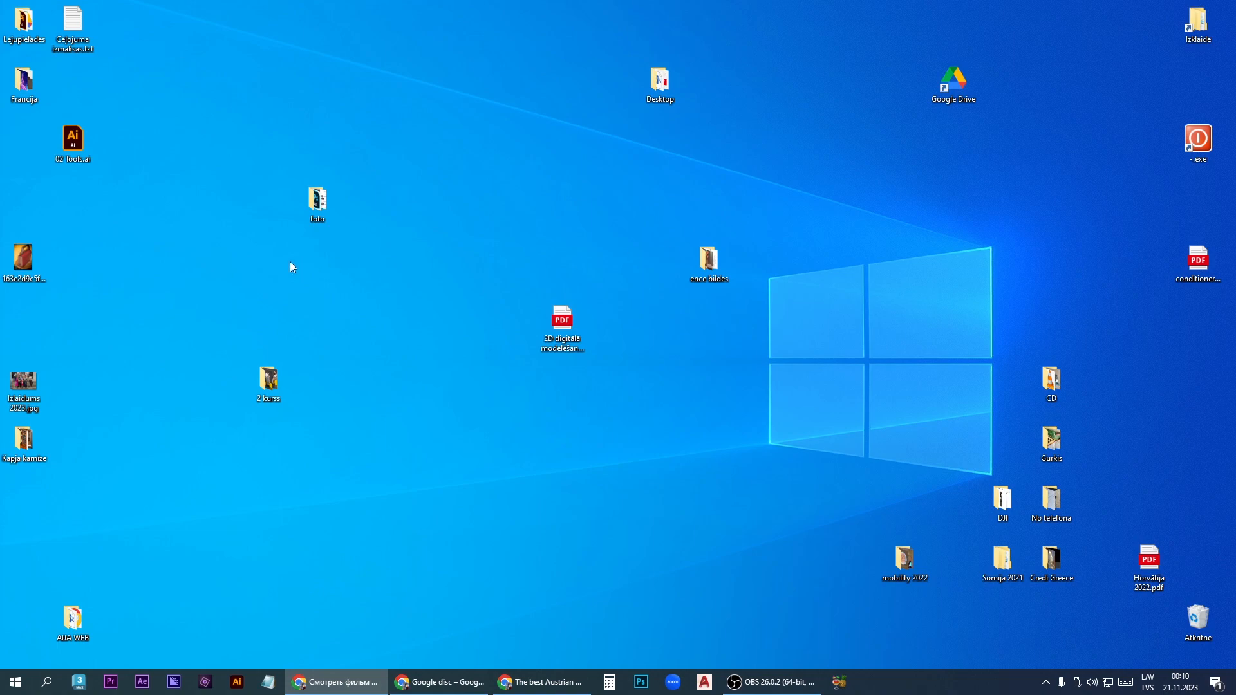
Step: Open 2D digitālā modelēšana.pdf from the Google disc folder on drive D: to view it, and close it again
key("super+e")
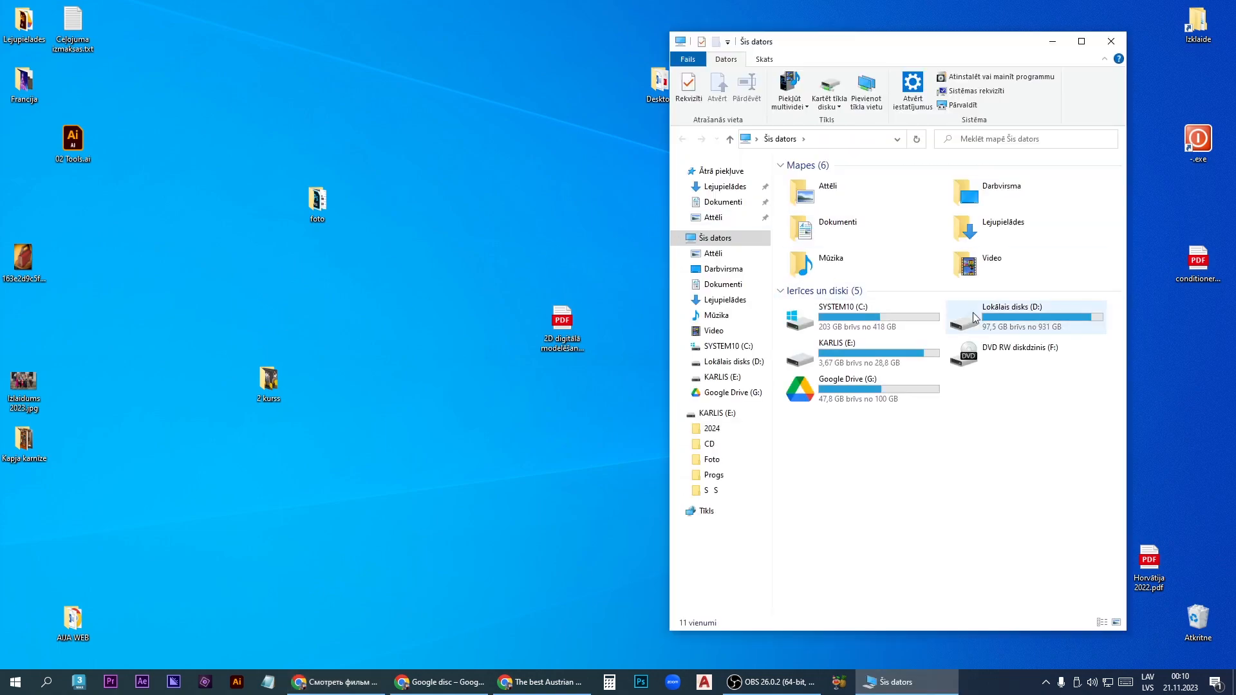
double_click(1040, 324)
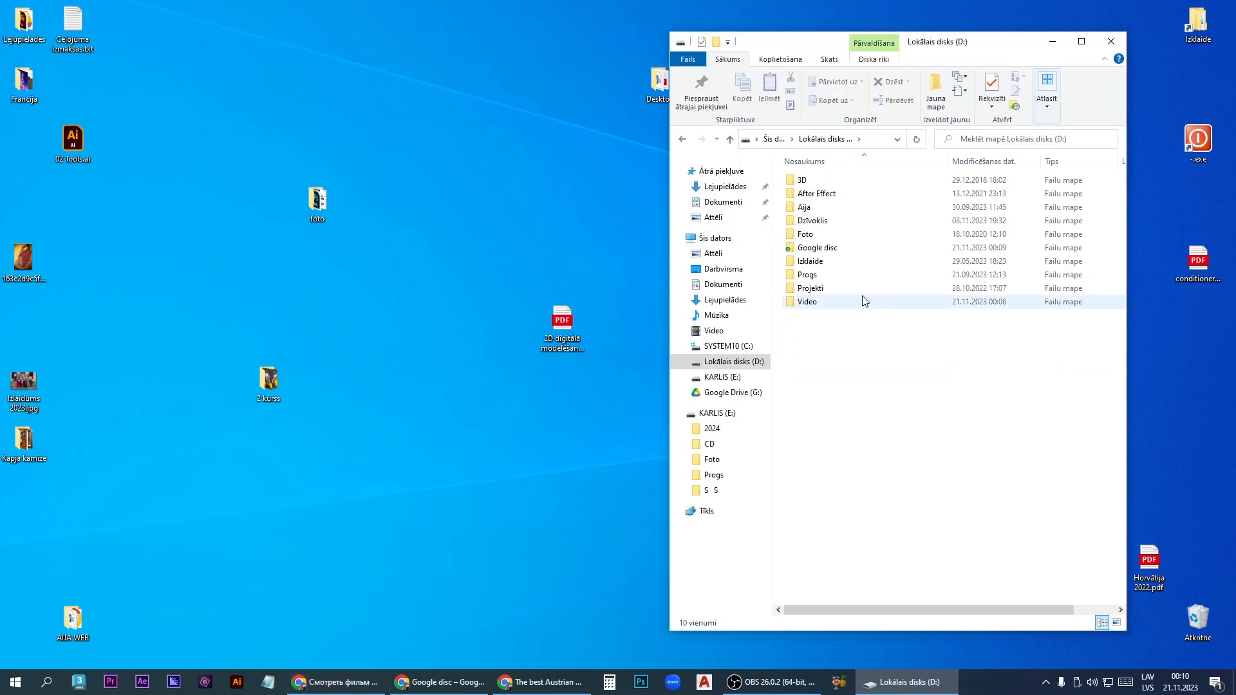
double_click(827, 243)
double_click(818, 194)
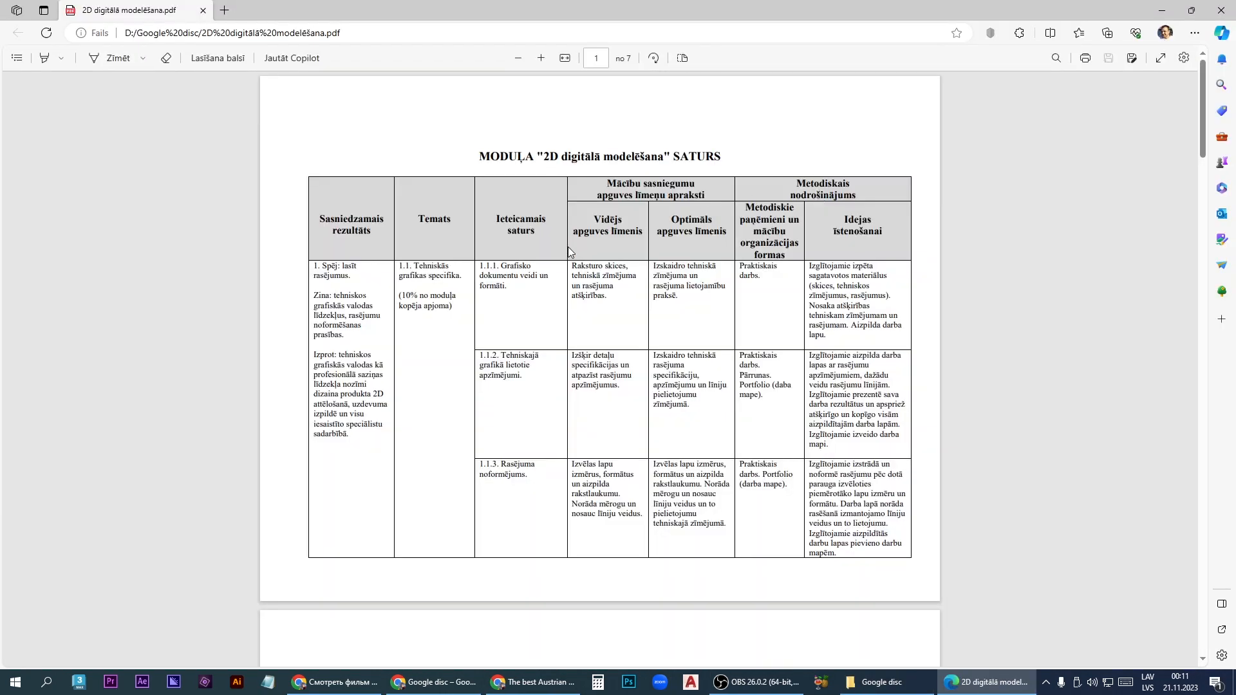
left_click(1221, 11)
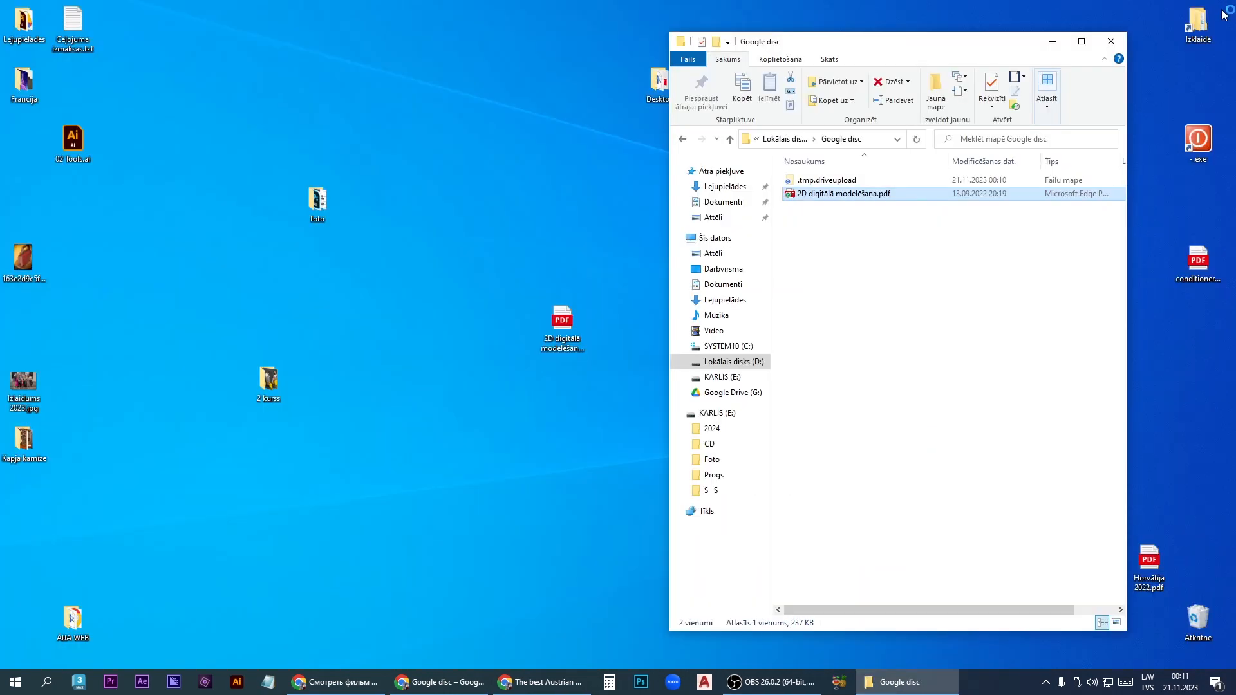
left_click(444, 682)
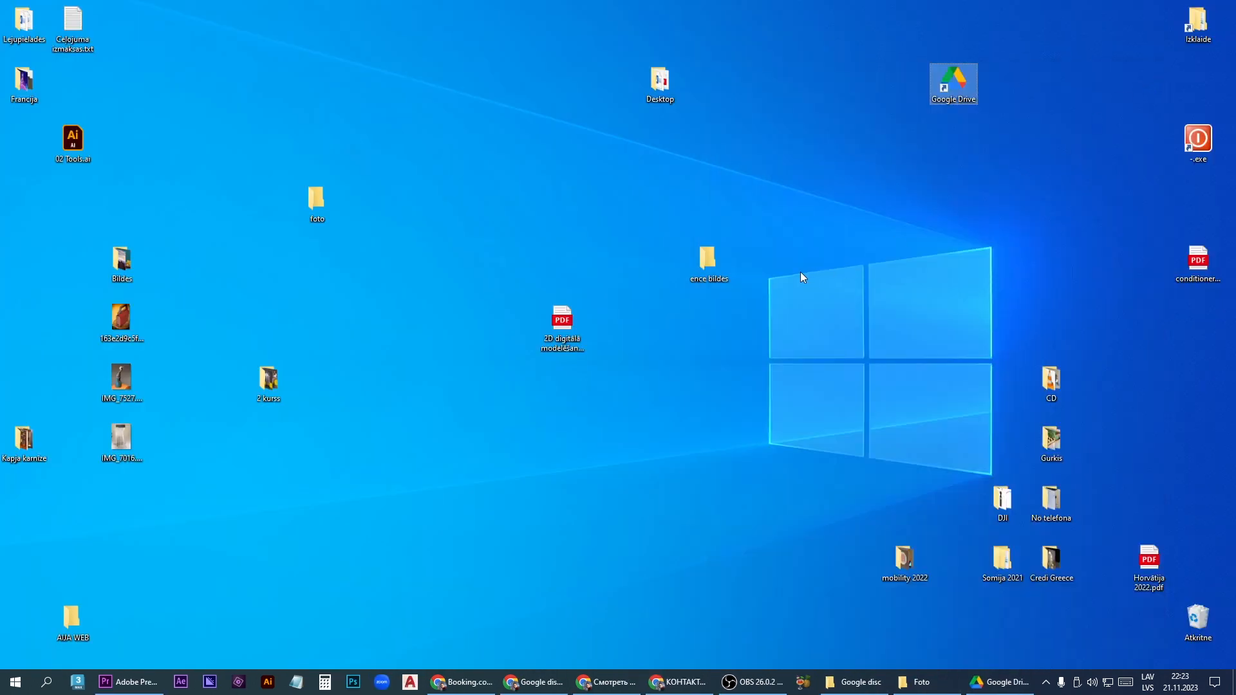
Step: Open the Google disc folder on drive D: beside the desktop files and copy the Bildes folder and three JPG images into it
key("super+e")
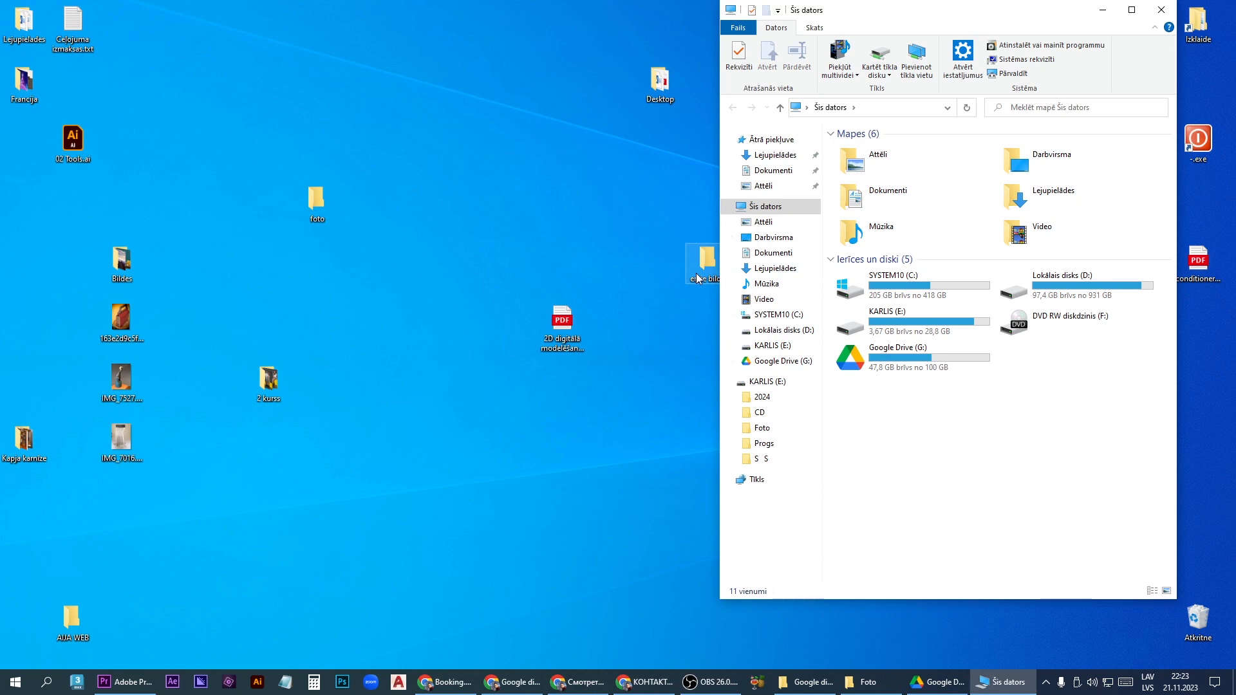
double_click(1088, 283)
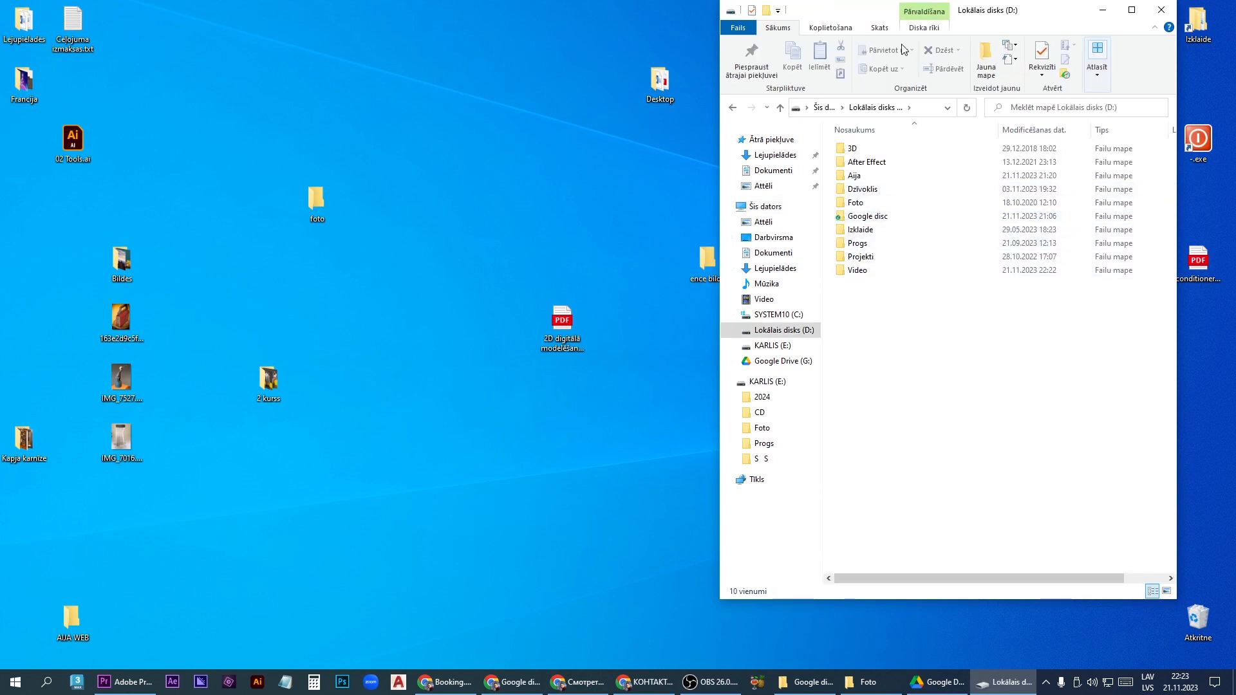
left_click_drag(839, 4, 316, 94)
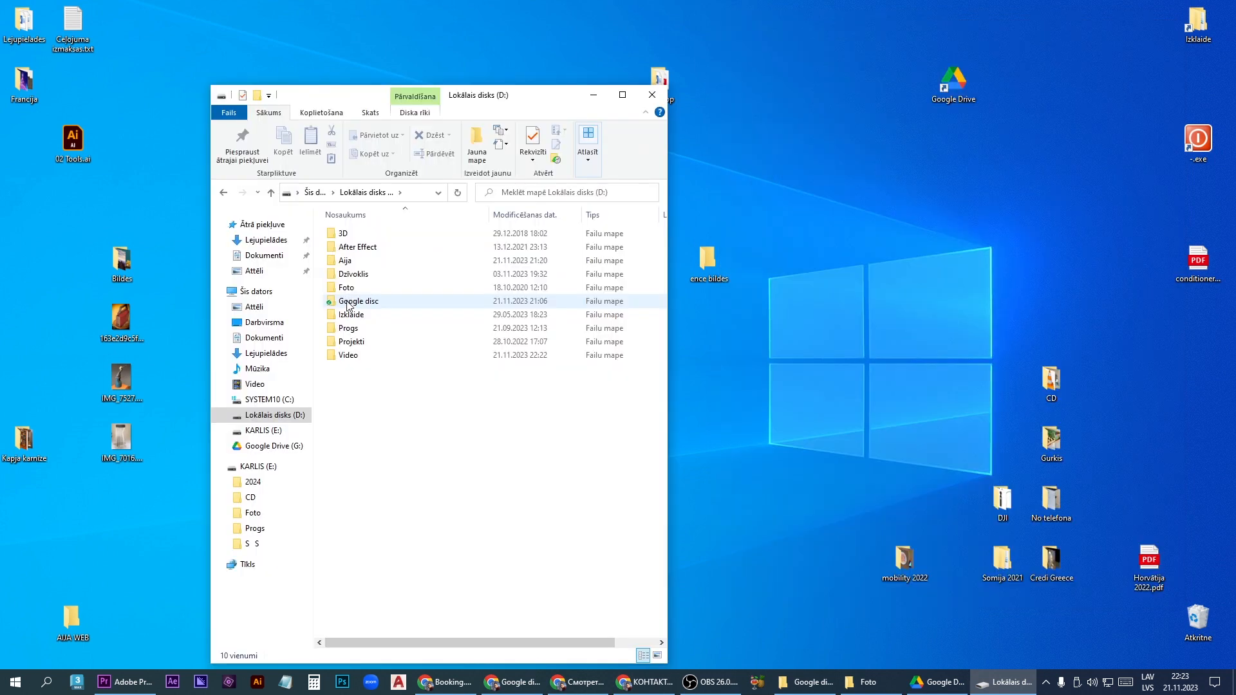
double_click(348, 302)
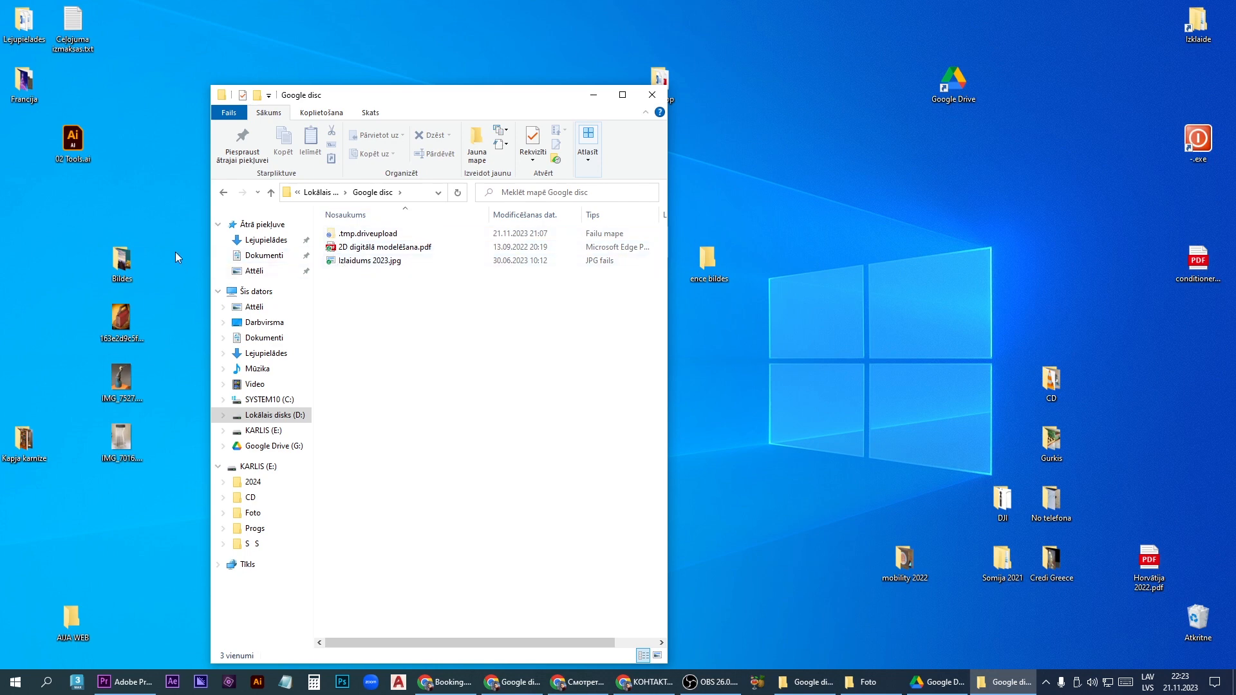
left_click_drag(175, 226, 100, 490)
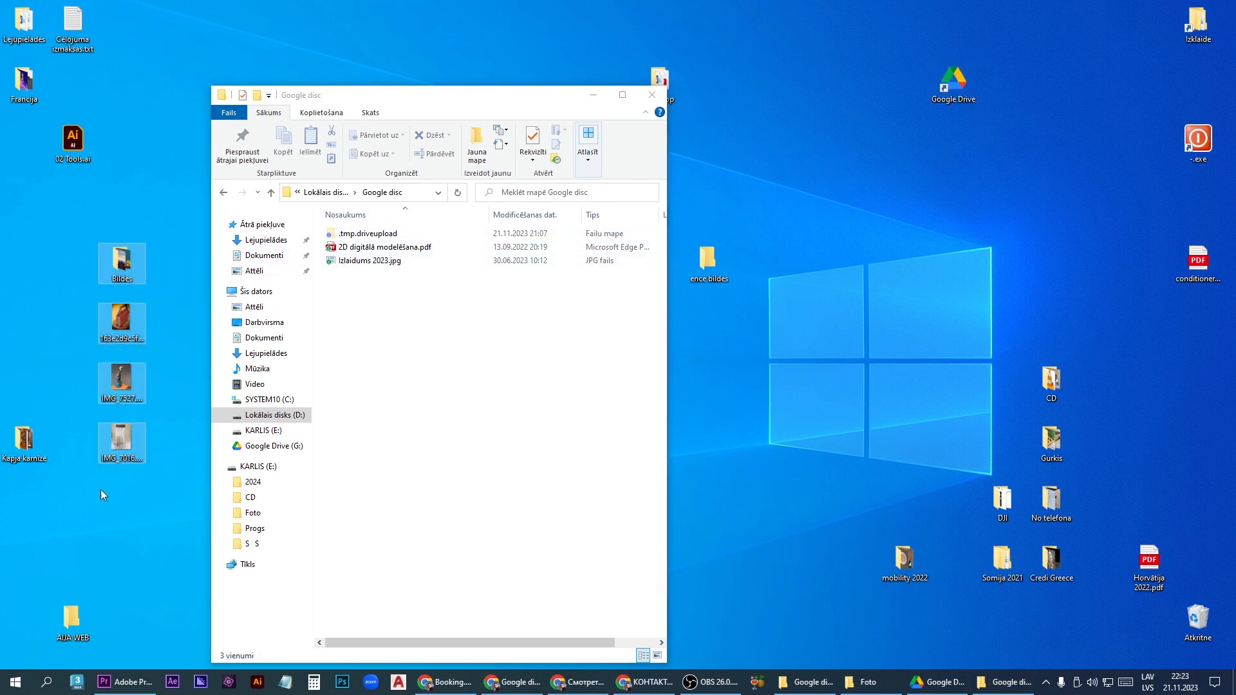
left_click_drag(143, 283, 405, 325)
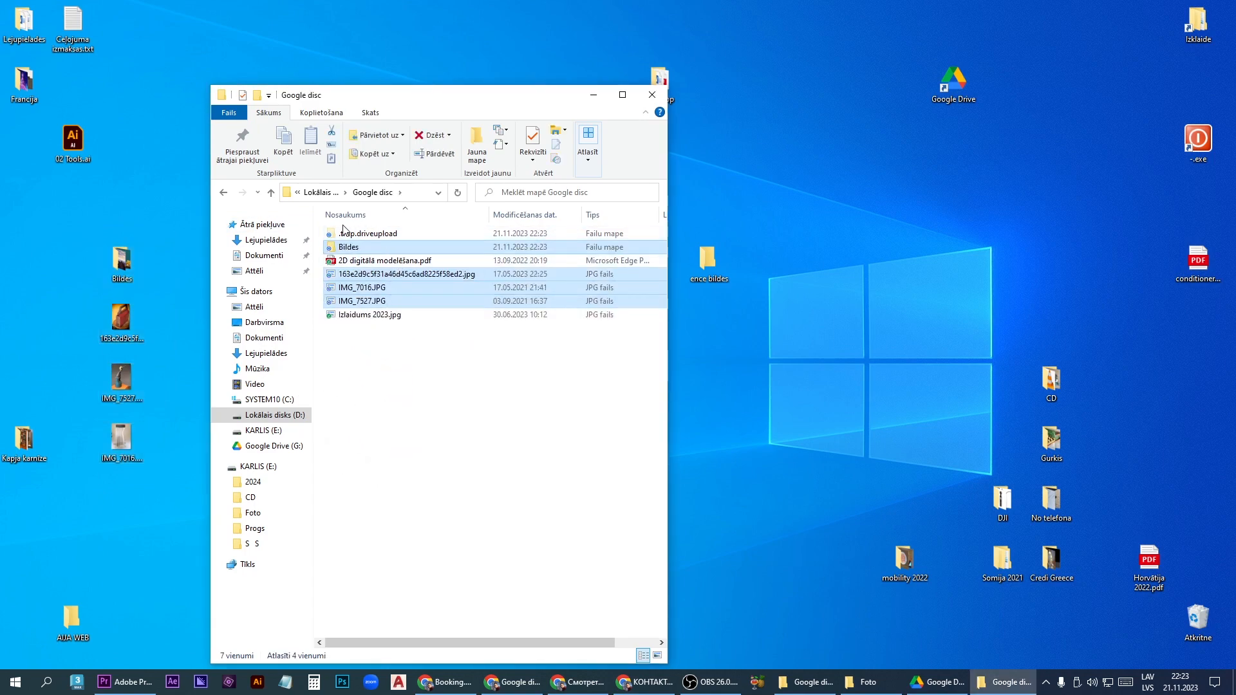
left_click(356, 334)
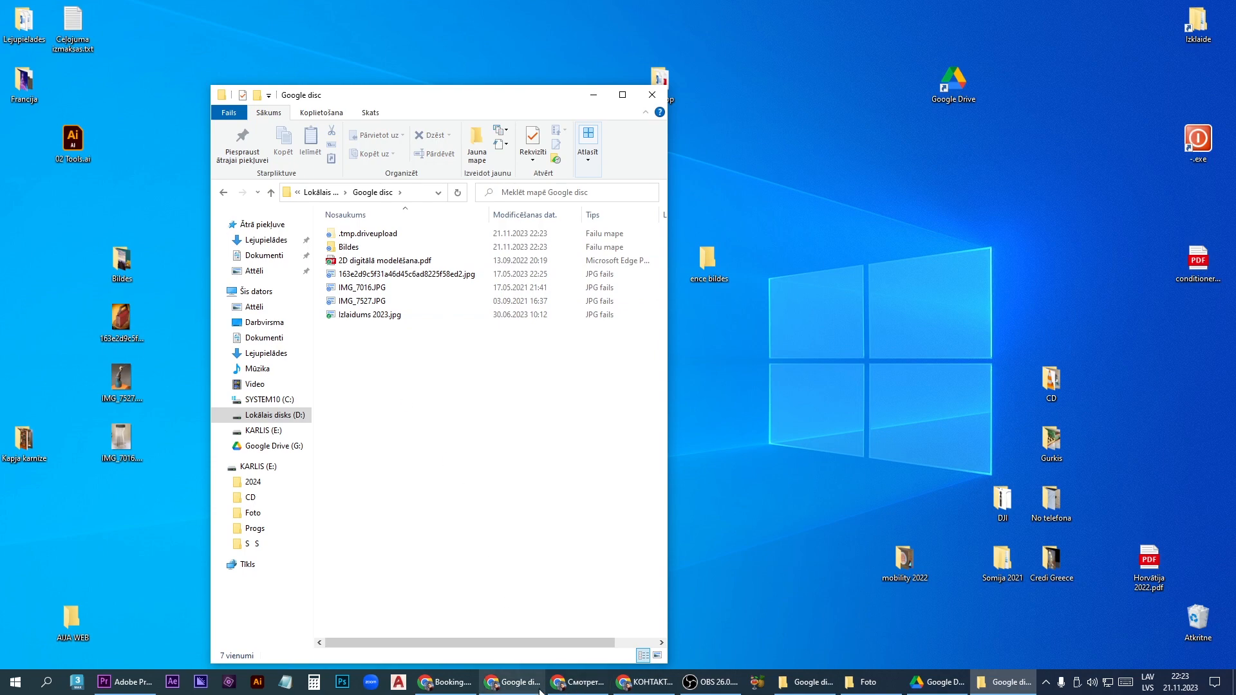
Step: Switch to Google Drive in Chrome and look over the Google disc folder's contents in list layout and in grid layout
mouse_move(561, 691)
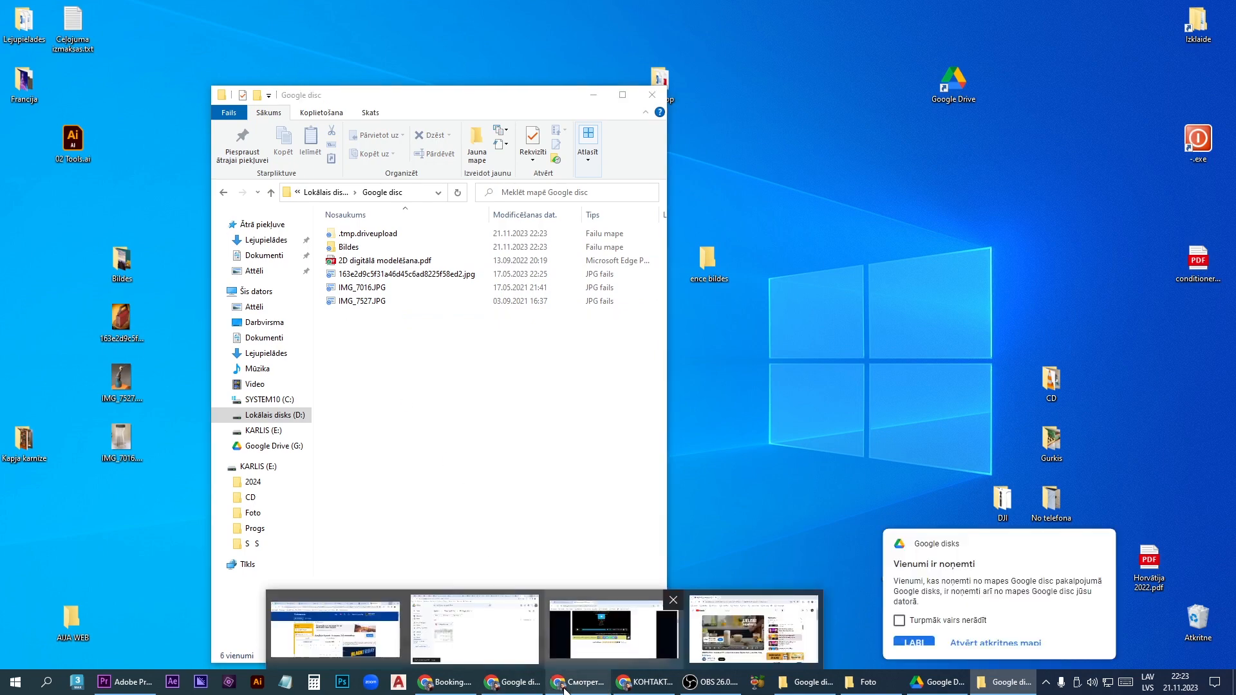
left_click(474, 628)
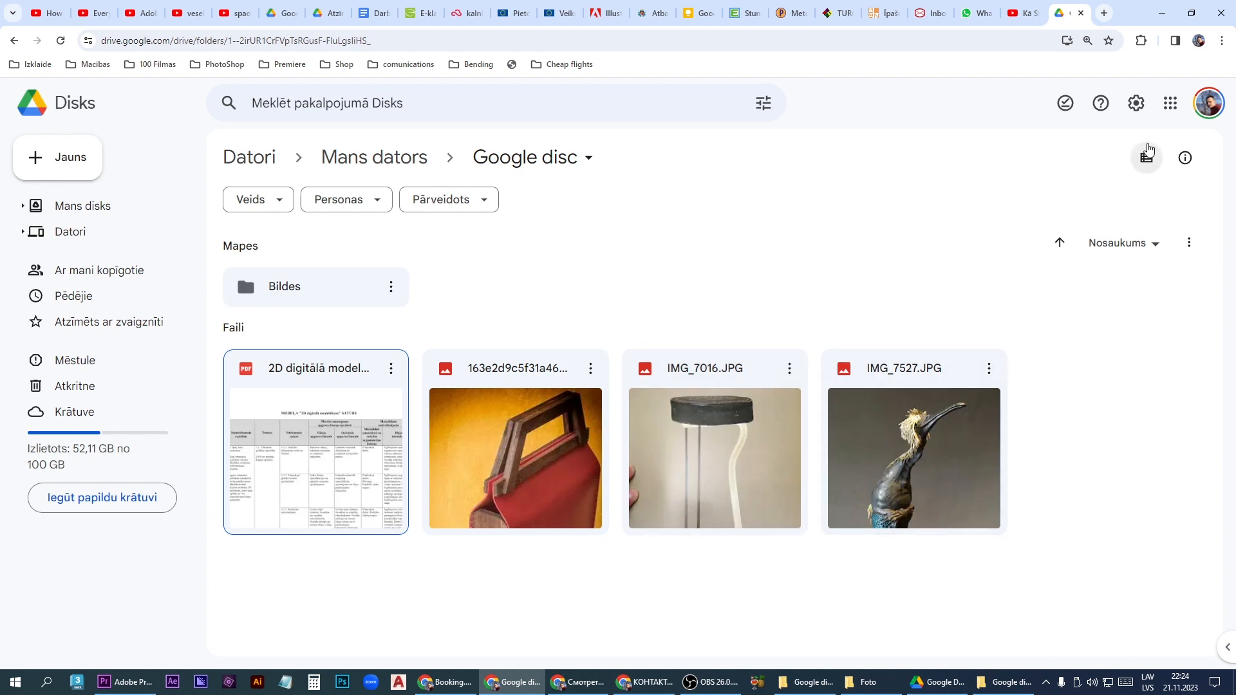
left_click(1147, 156)
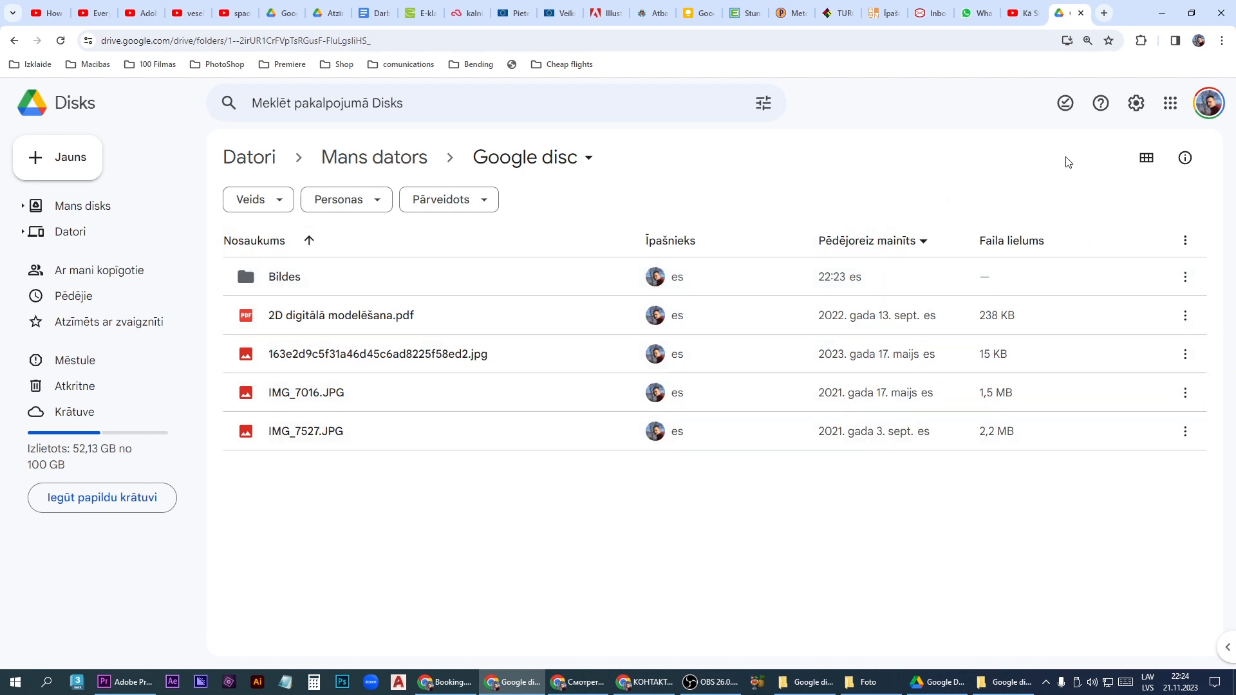
left_click(1154, 159)
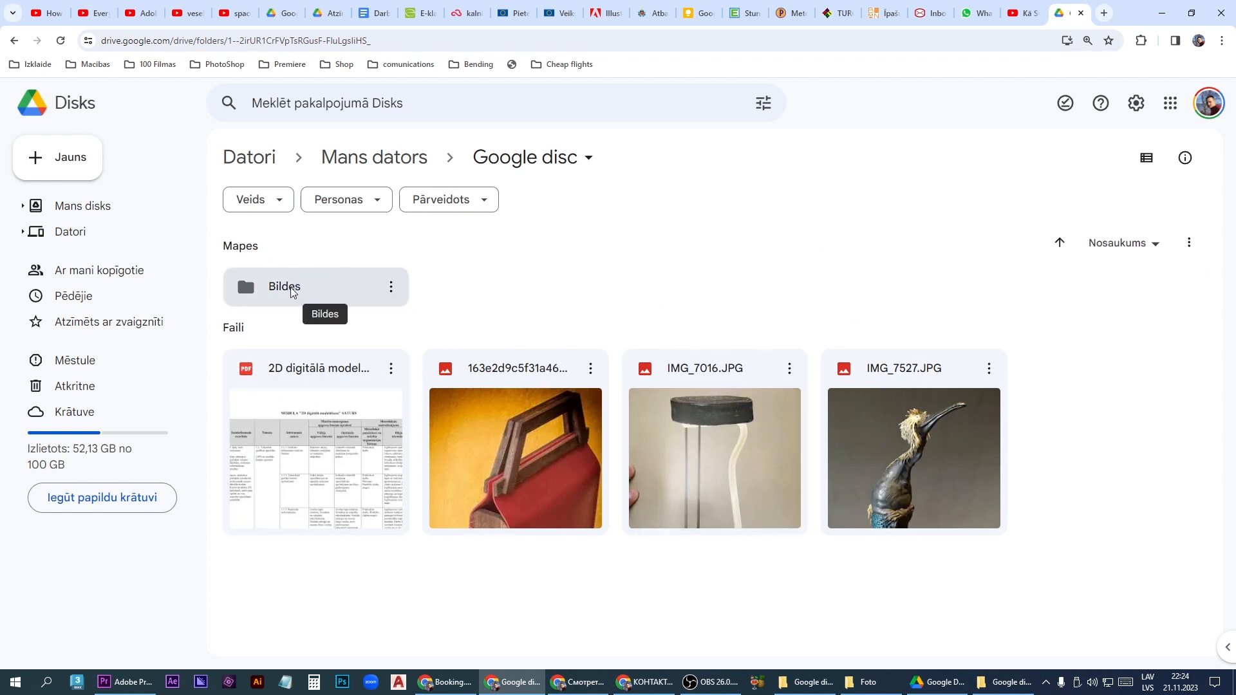
Step: Preview the synced JPG images in Google Drive, look inside the Bildes folder, and minimise the browser
double_click(595, 451)
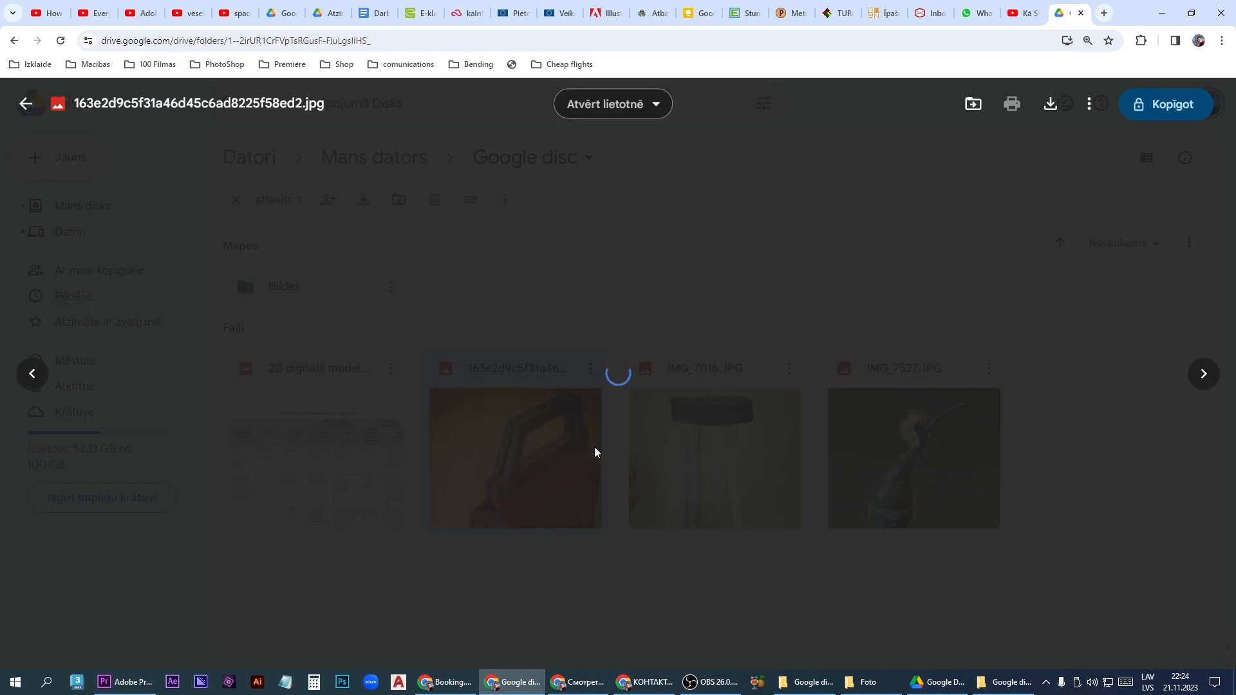
key("Right")
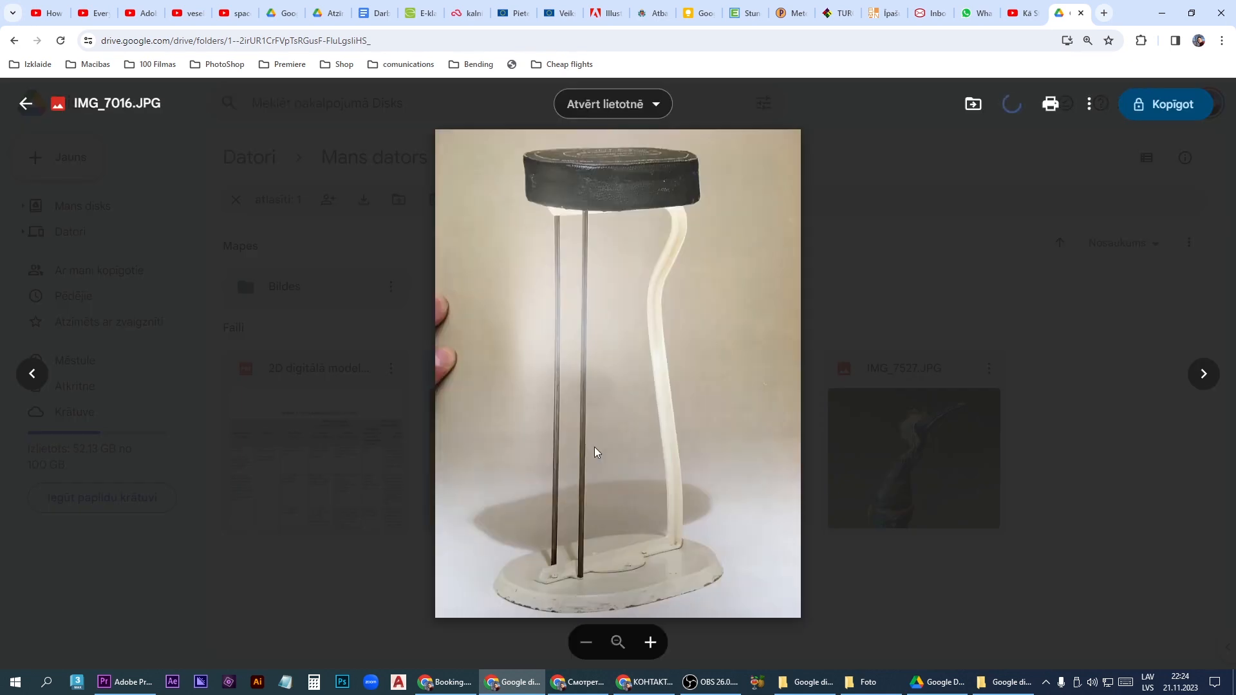
key("Right")
key("Escape")
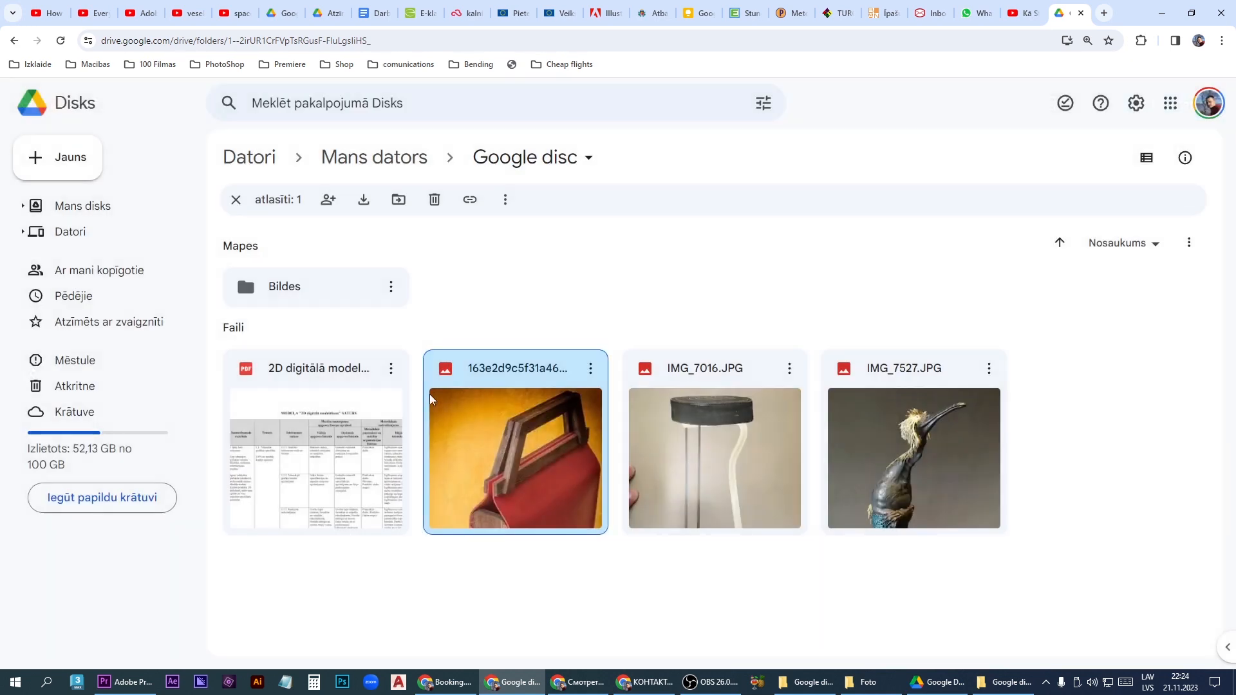
double_click(319, 291)
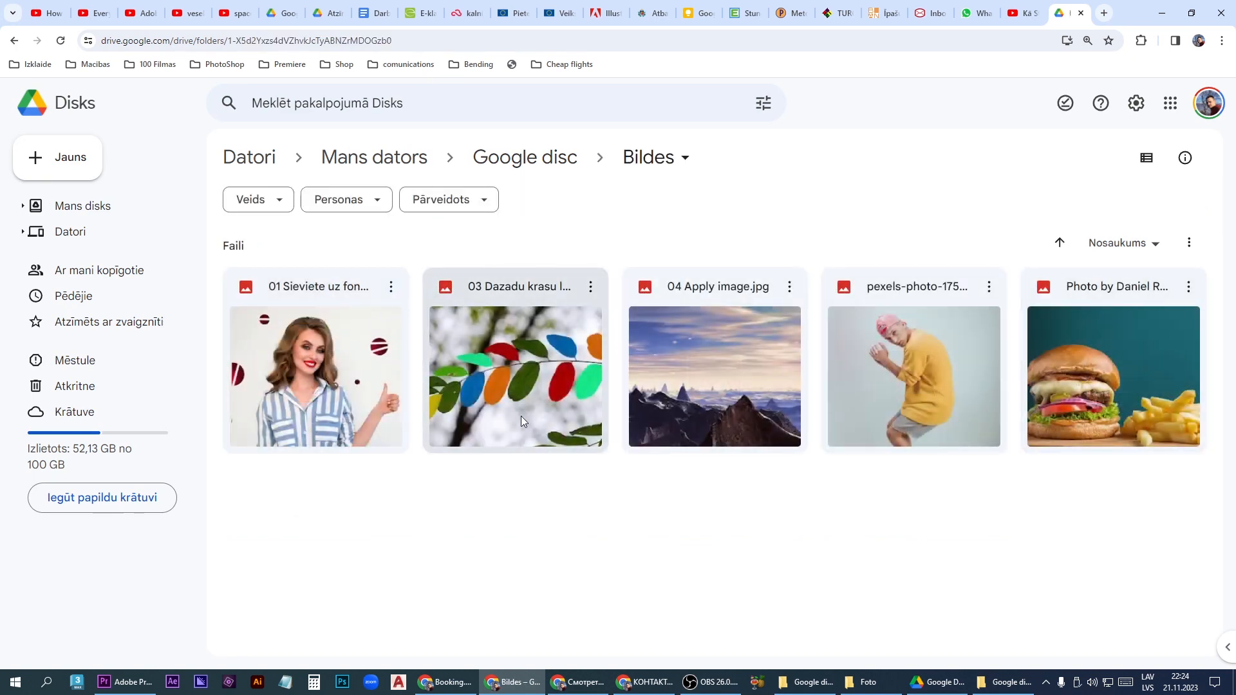
left_click(1162, 13)
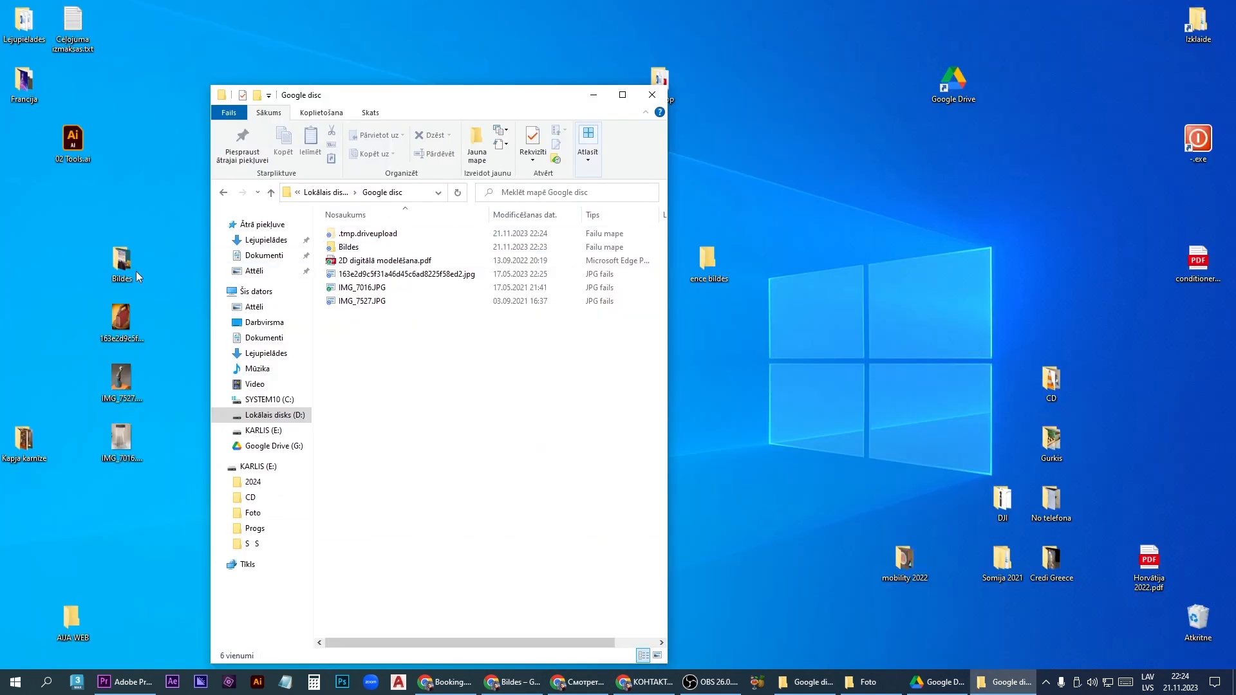
Step: View the three original JPG images on the desktop, and open the desktop Bildes folder to compare its contents
double_click(121, 318)
key("Right")
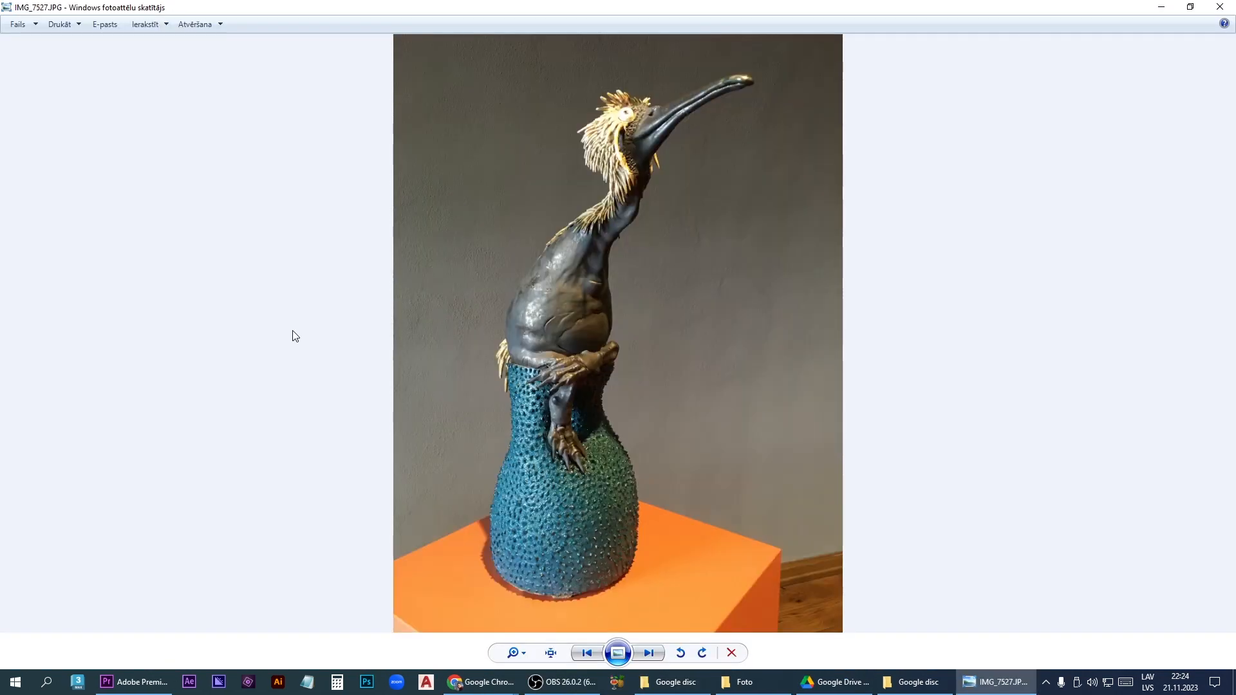
key("Right")
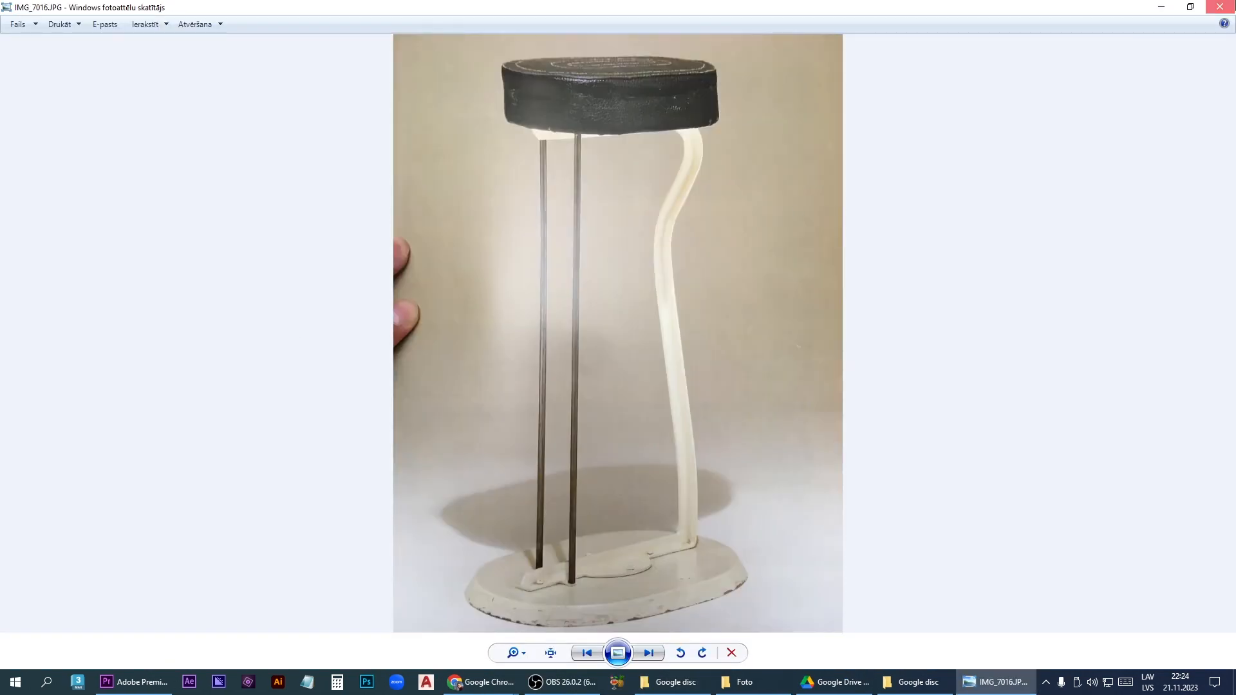
left_click(1220, 7)
double_click(113, 260)
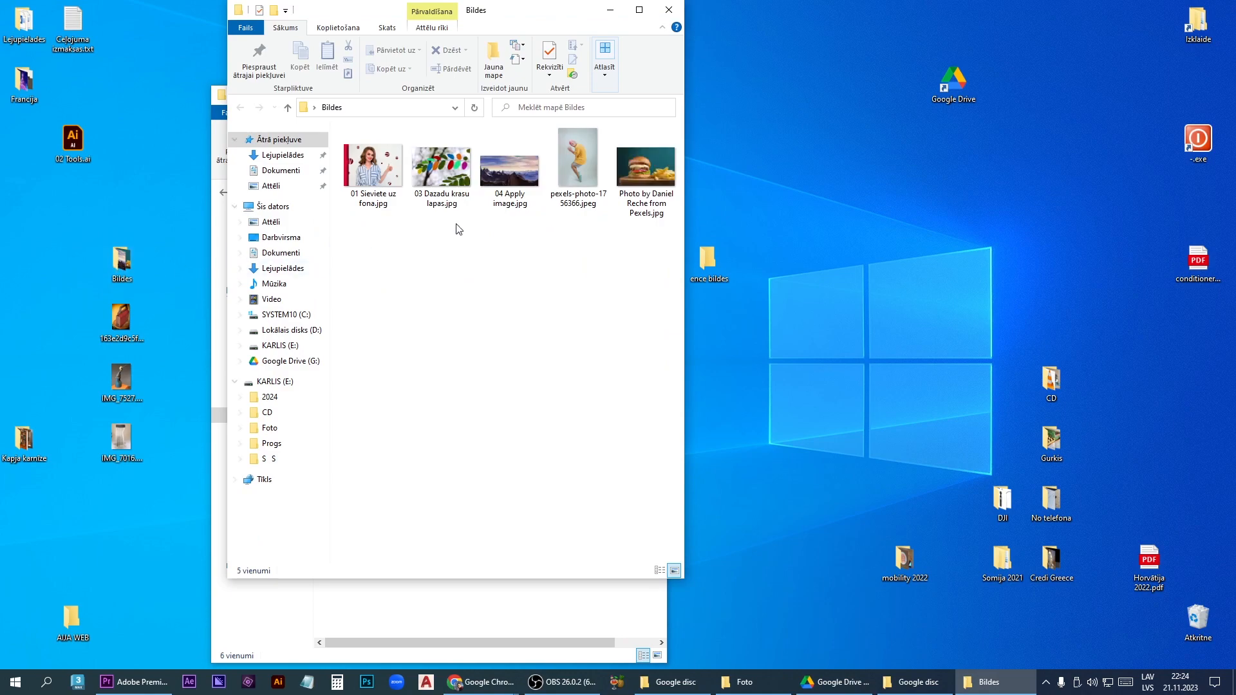